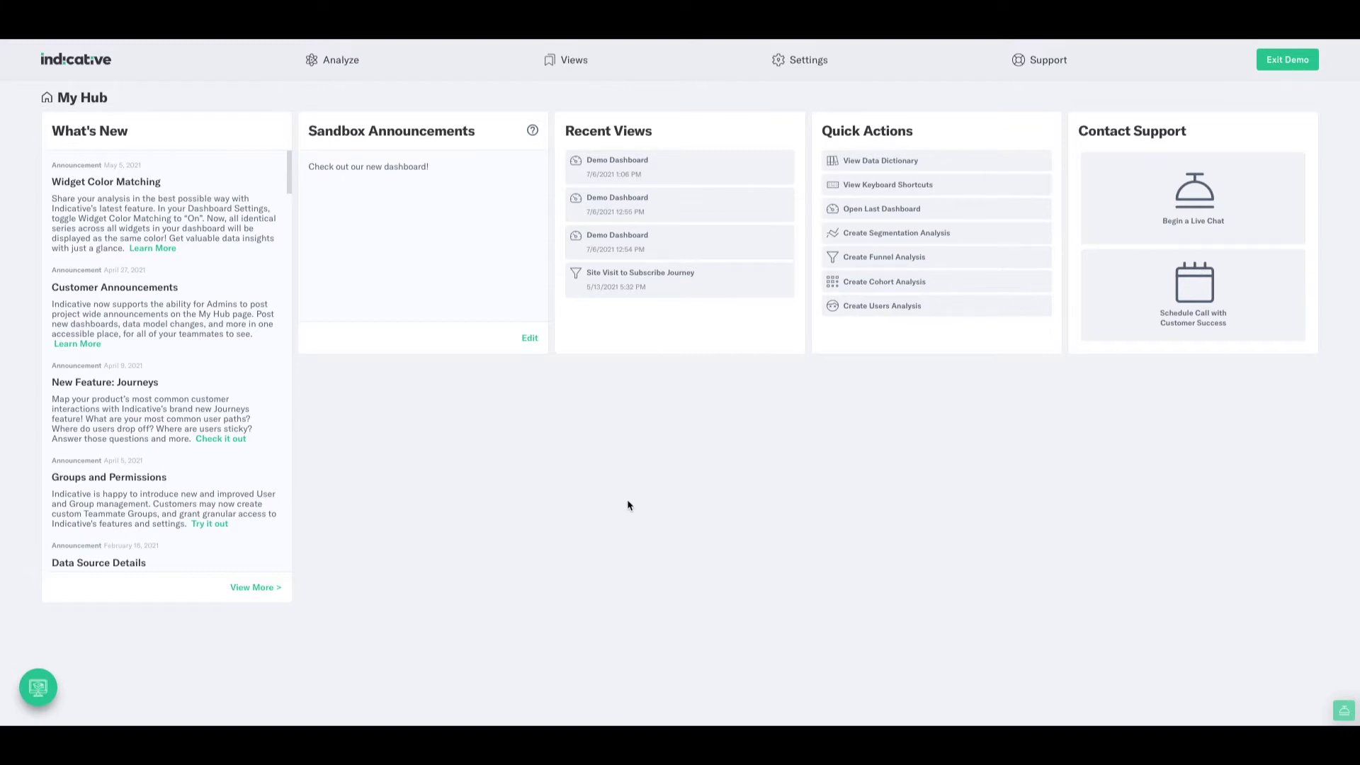
# - Fill in a new dashboard named 'Video Demo Dash' filed in the Public folder
pyautogui.click(577, 63)
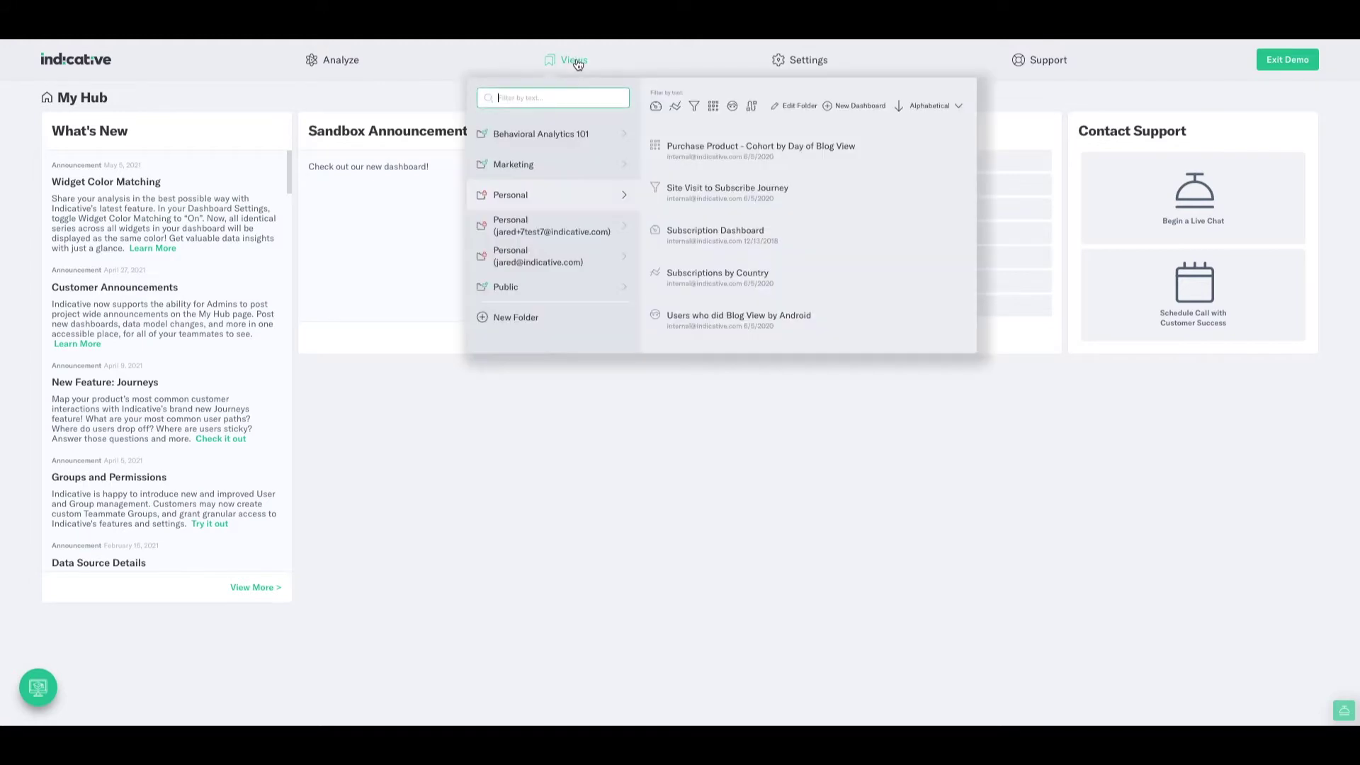
pyautogui.click(859, 108)
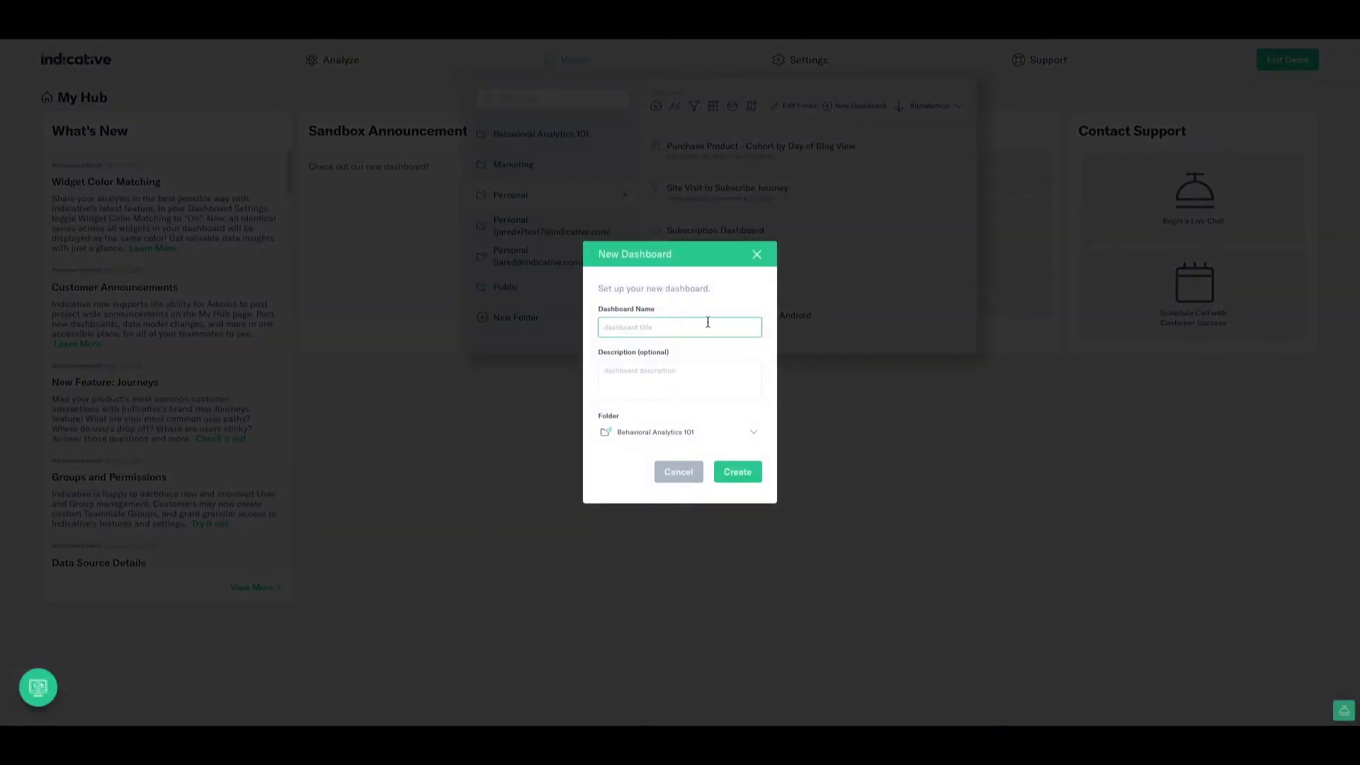
pyautogui.write('Video Demo Dash')
pyautogui.click(701, 384)
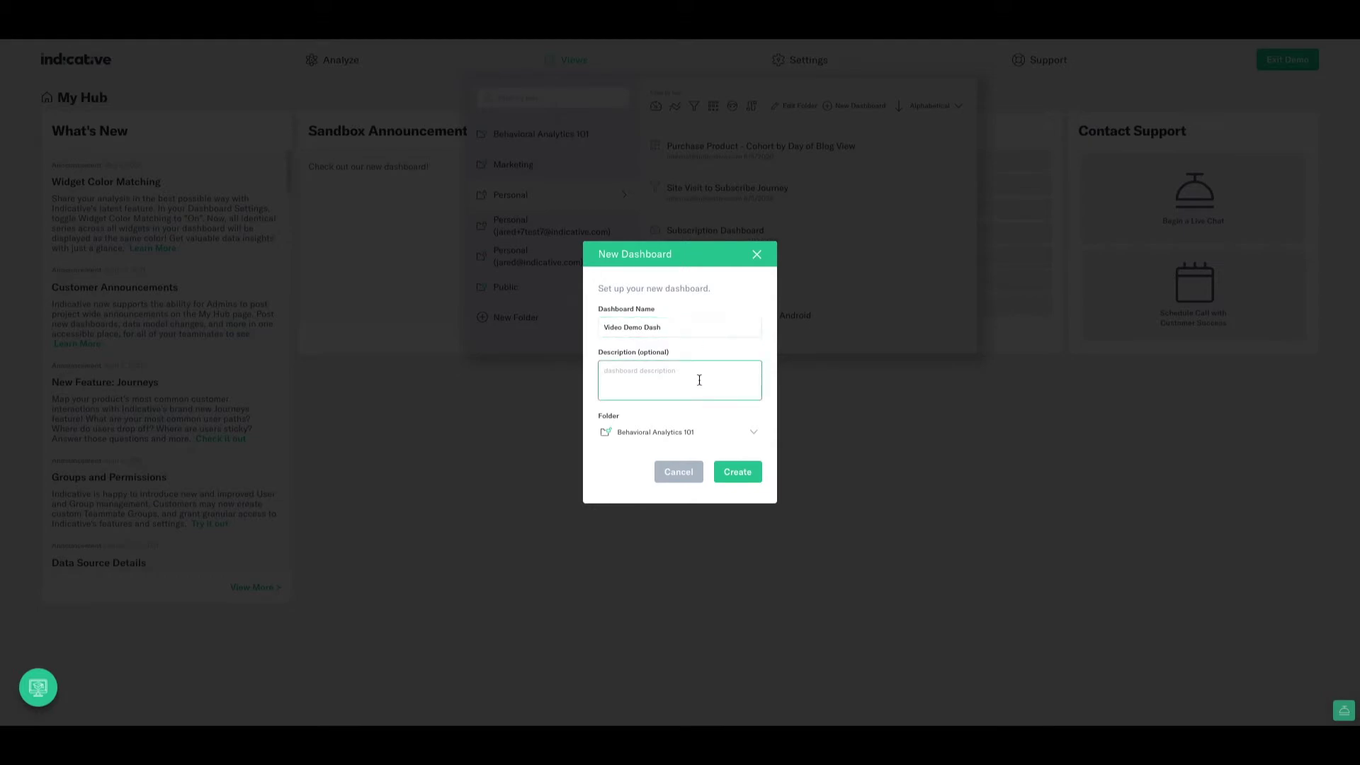
pyautogui.click(705, 433)
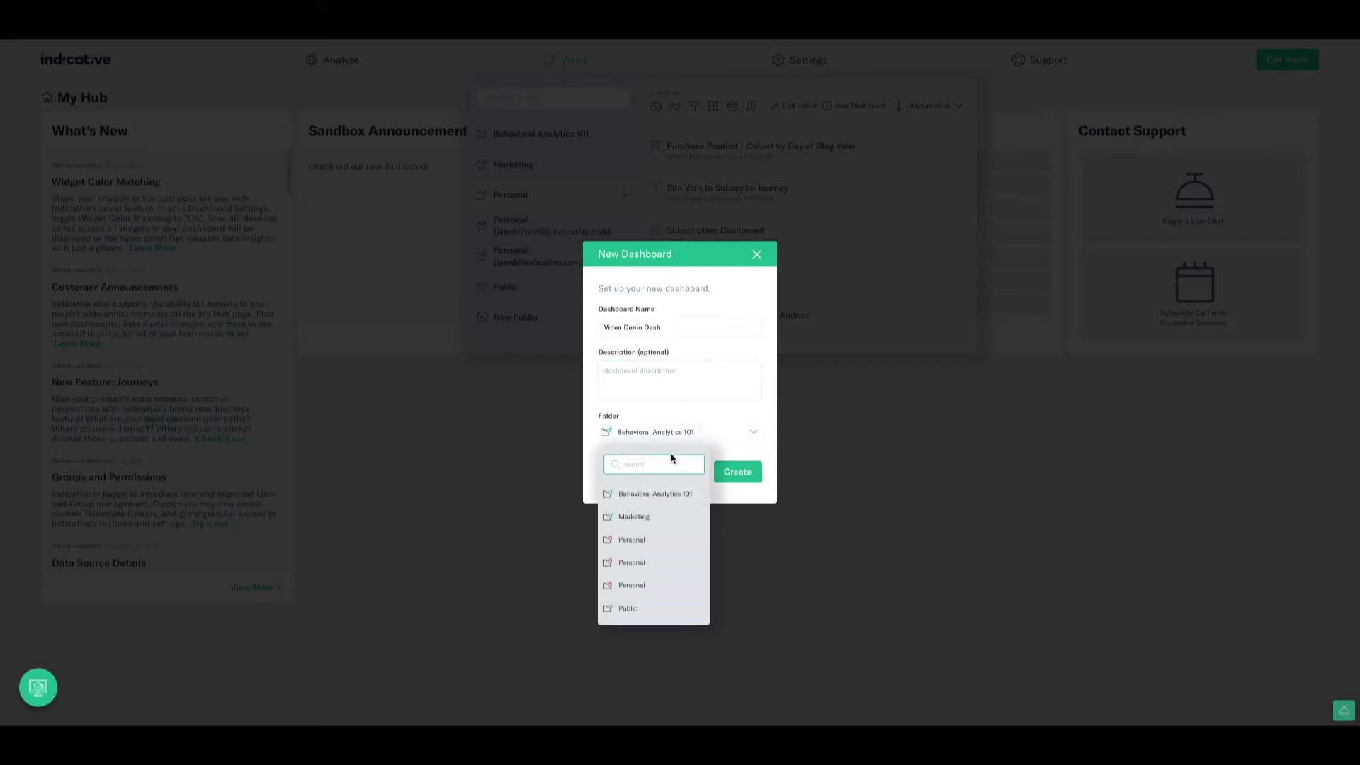
pyautogui.click(650, 607)
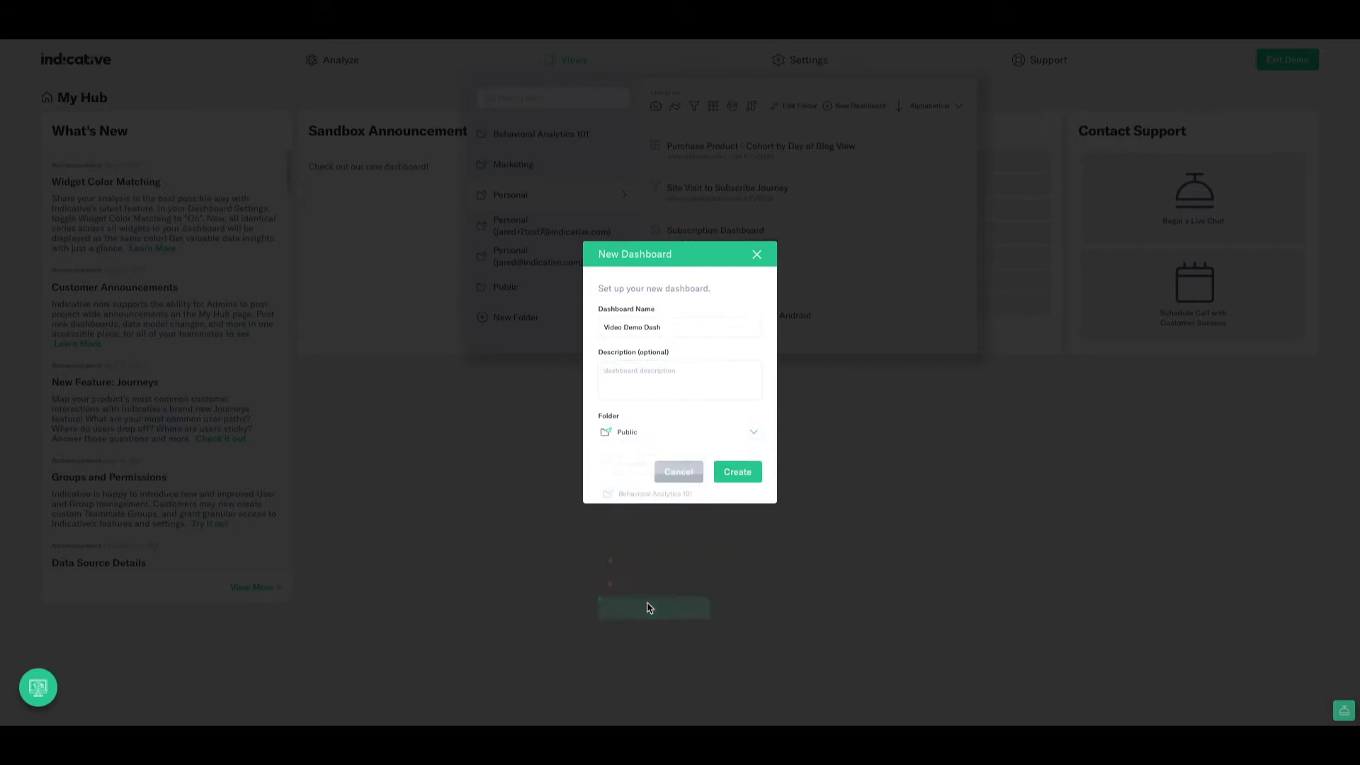
# - Create Video Demo Dash and open it from the Public folder in Views
pyautogui.click(747, 475)
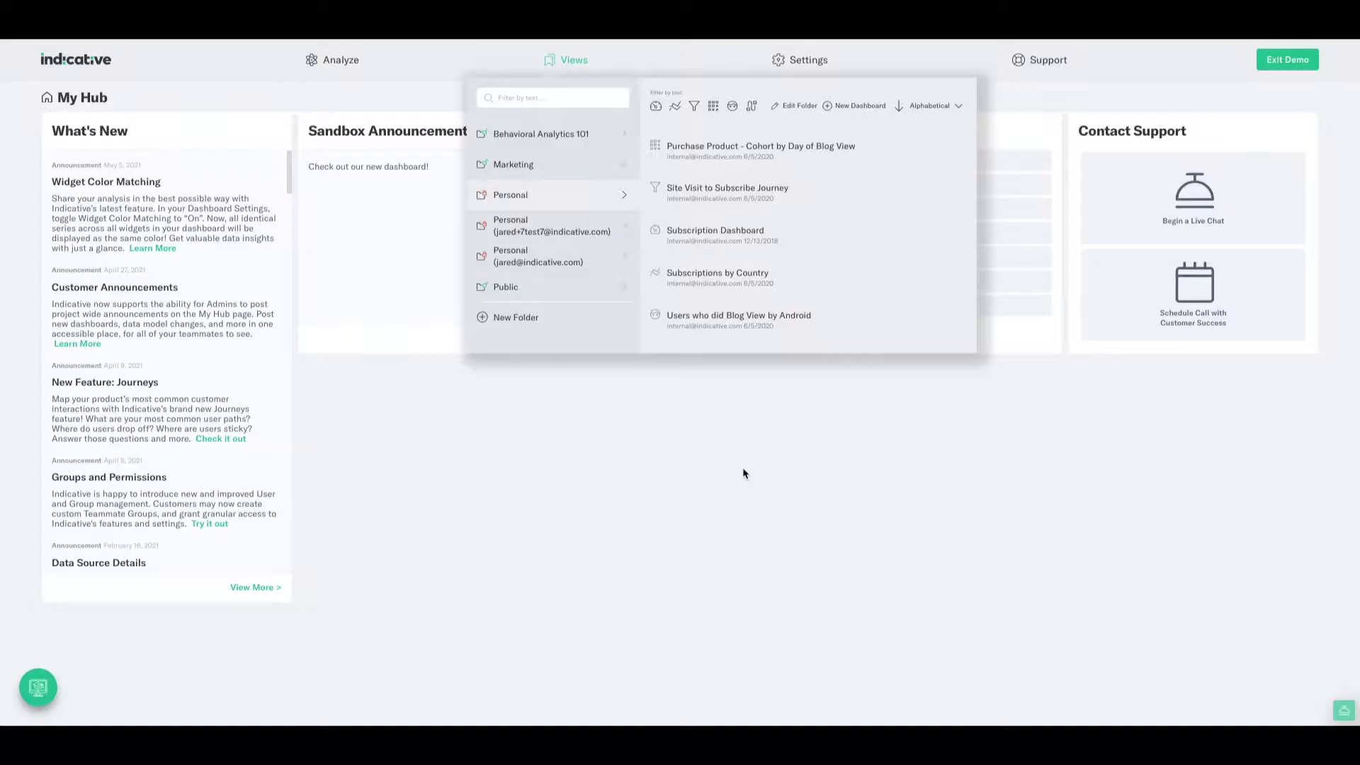
pyautogui.click(564, 287)
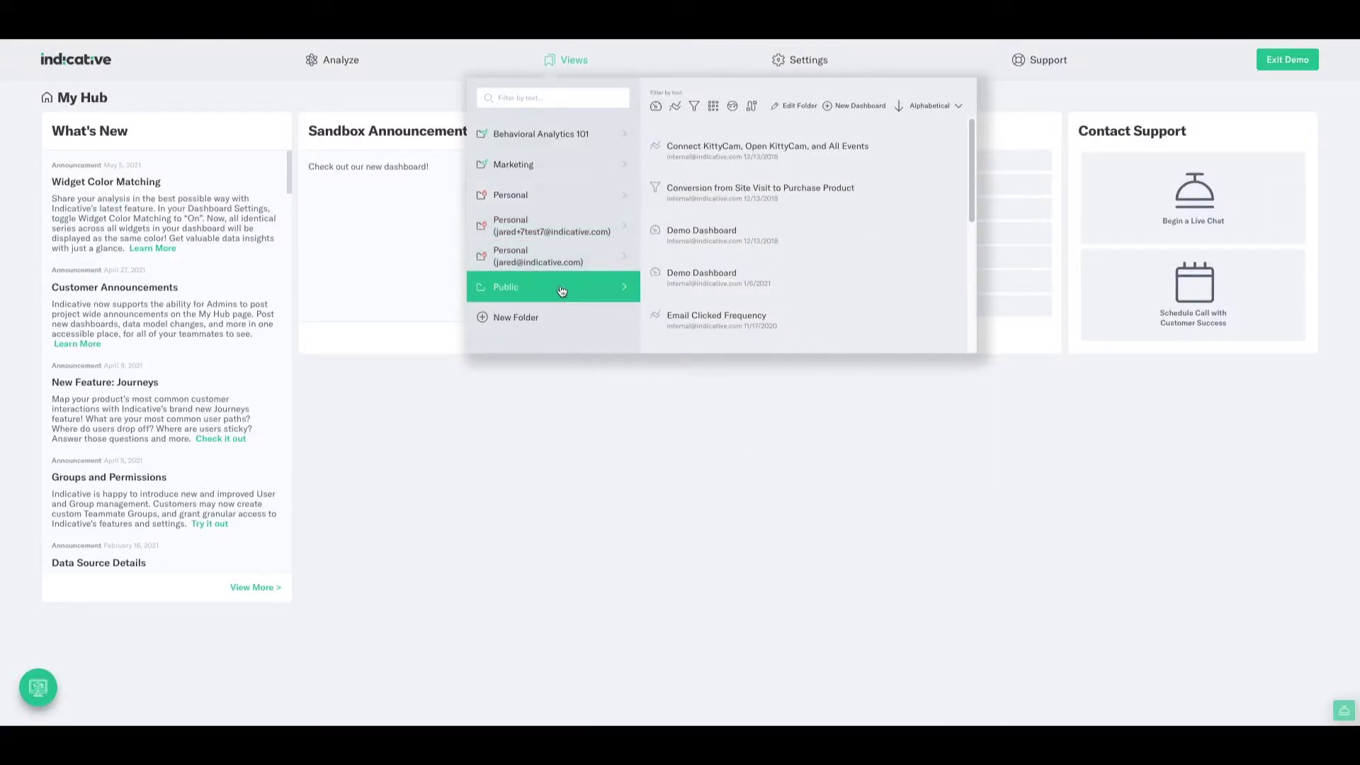
pyautogui.moveTo(967, 189); pyautogui.dragTo(966, 333)
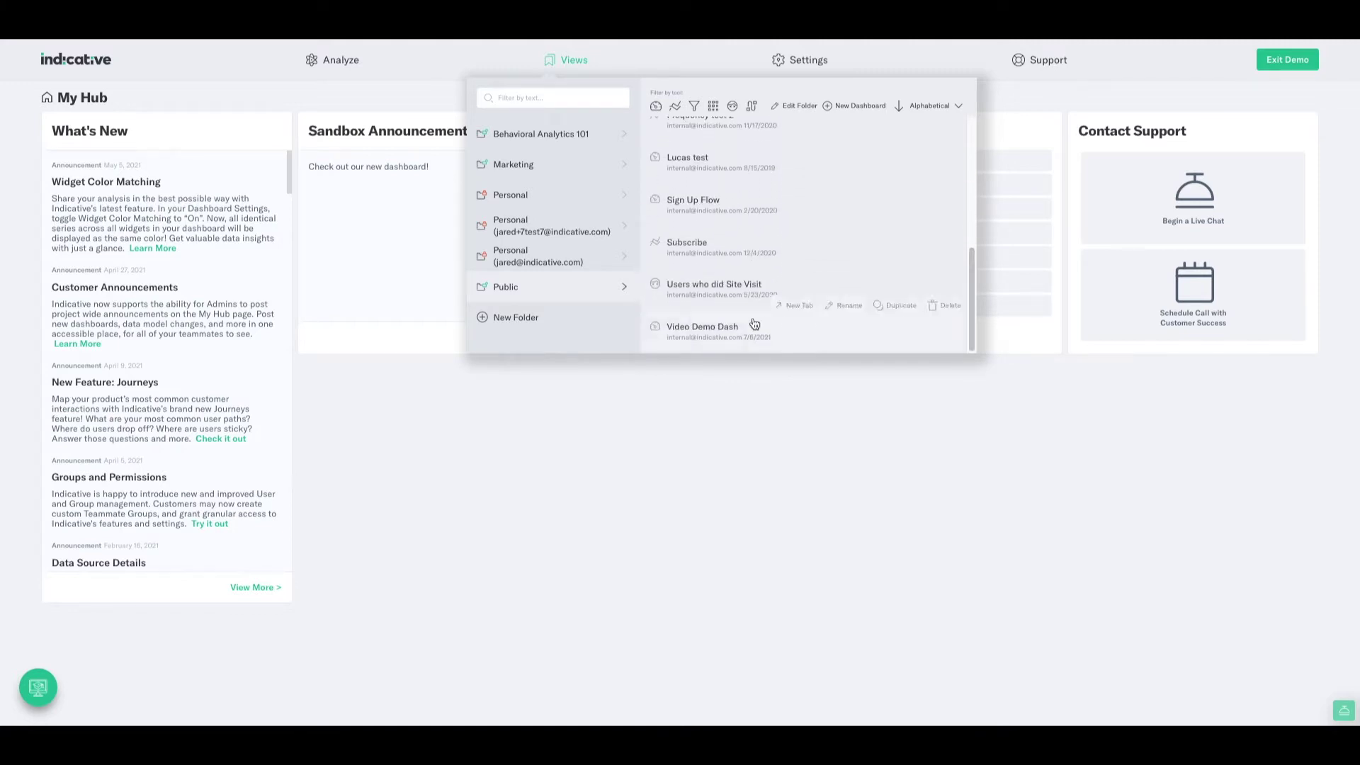
pyautogui.click(725, 333)
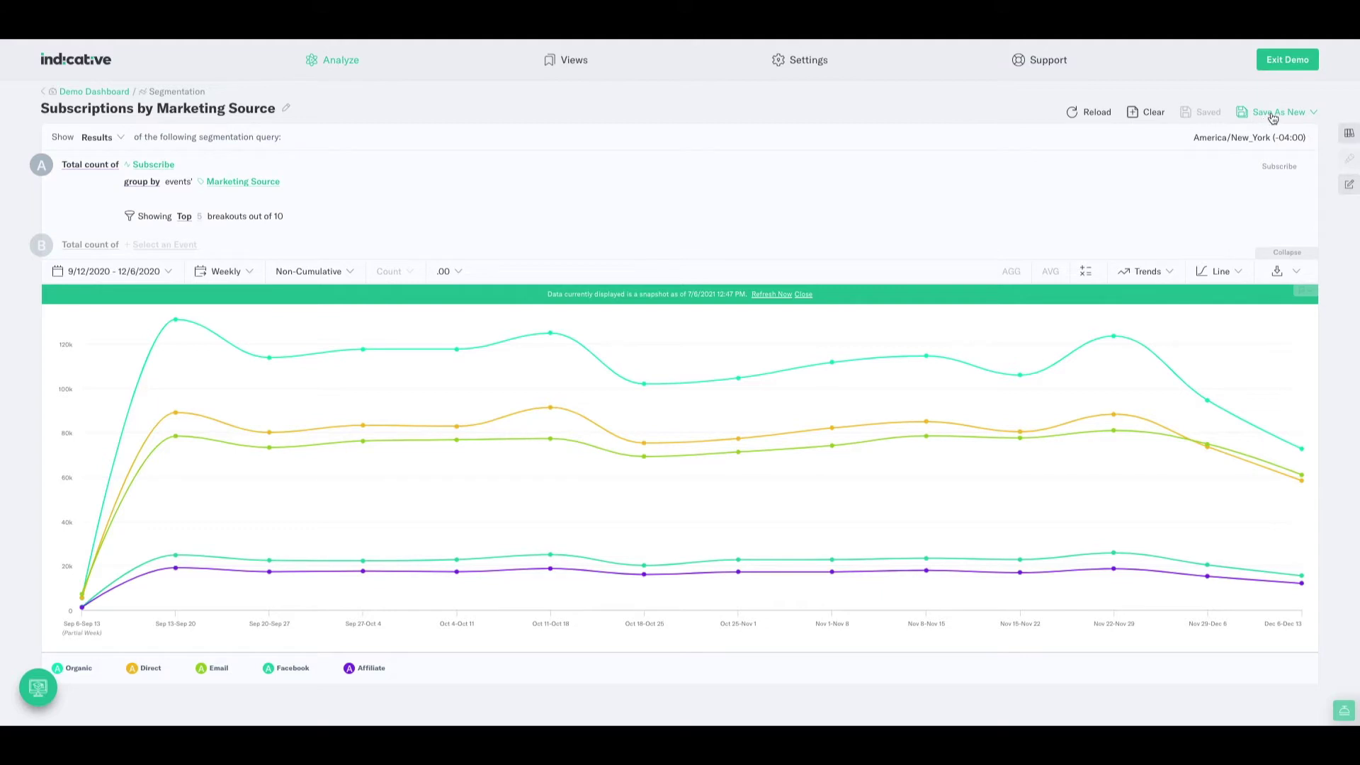
# - Save the Subscriptions by Marketing Source analysis as a widget on Public > Video demo dash
pyautogui.click(1273, 115)
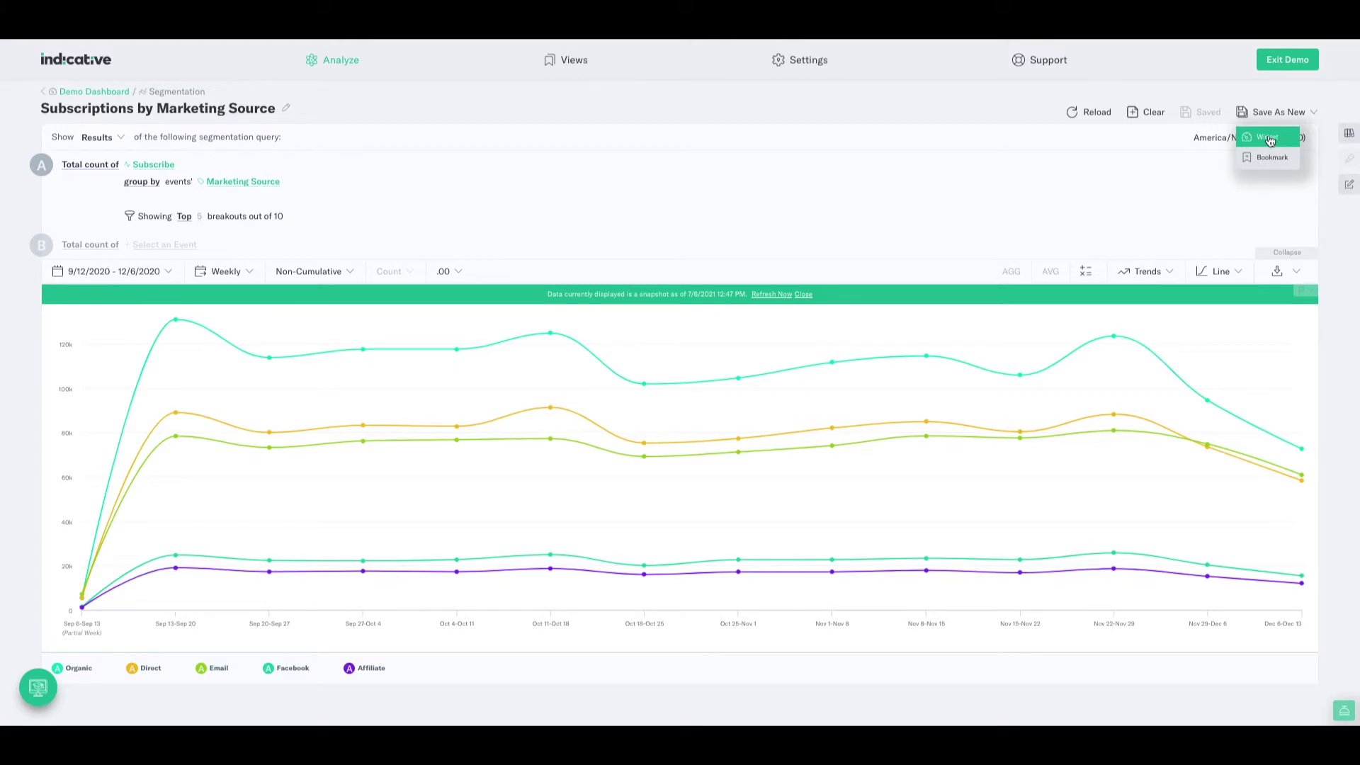
pyautogui.click(1270, 141)
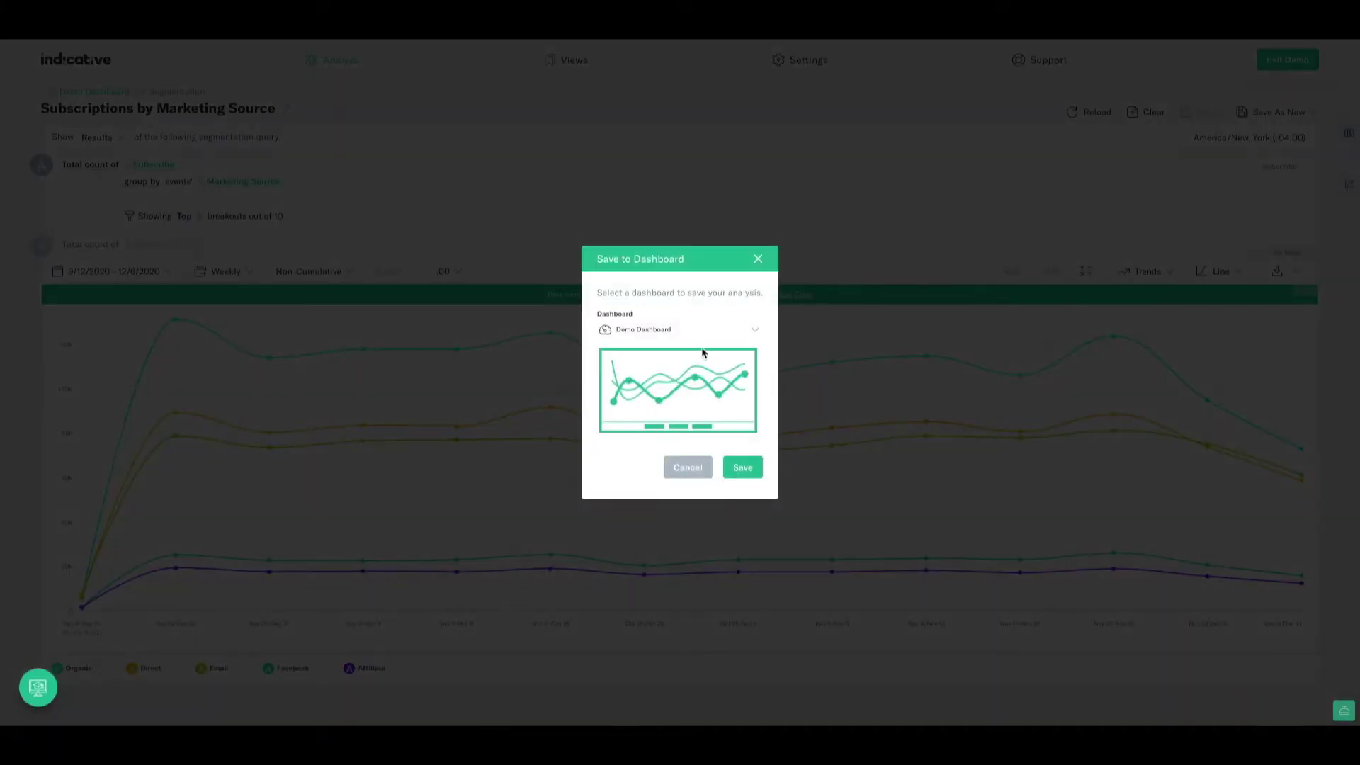
pyautogui.click(707, 334)
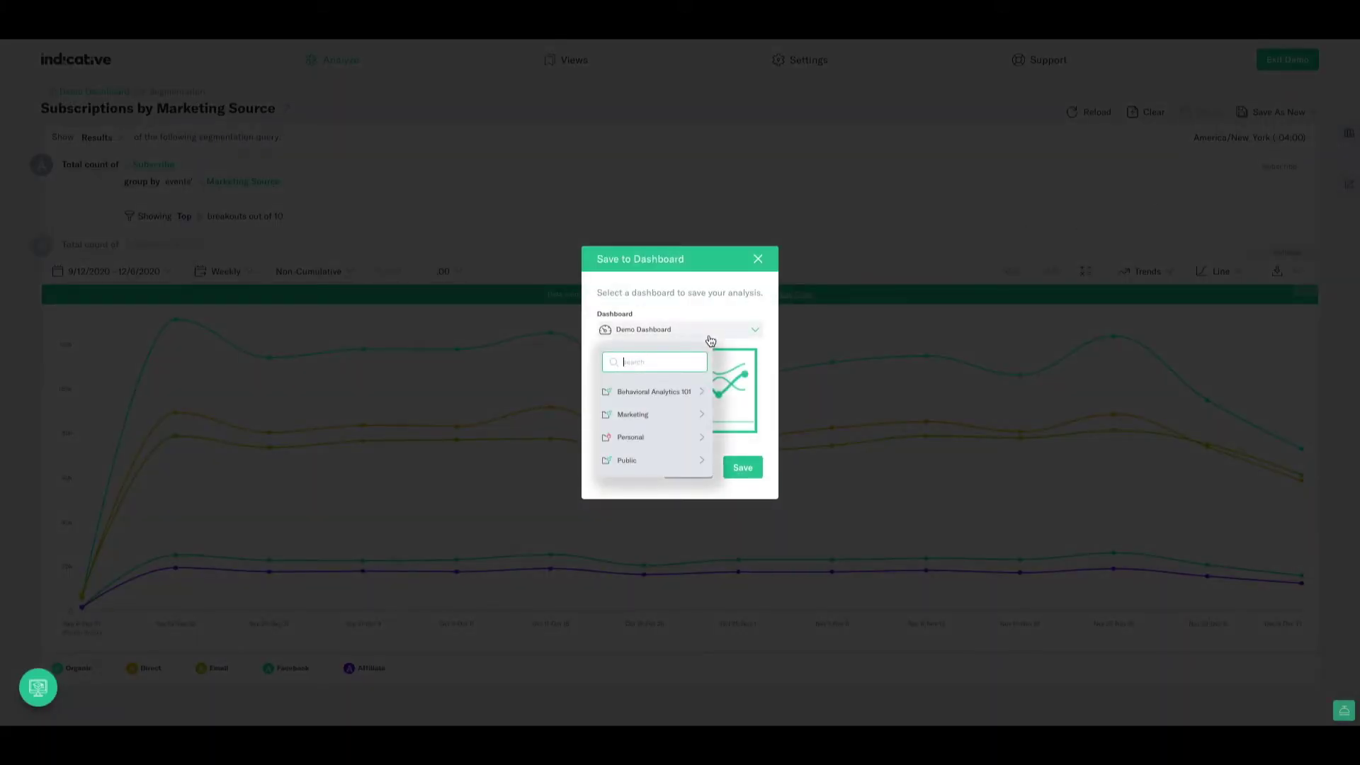
pyautogui.moveTo(663, 462)
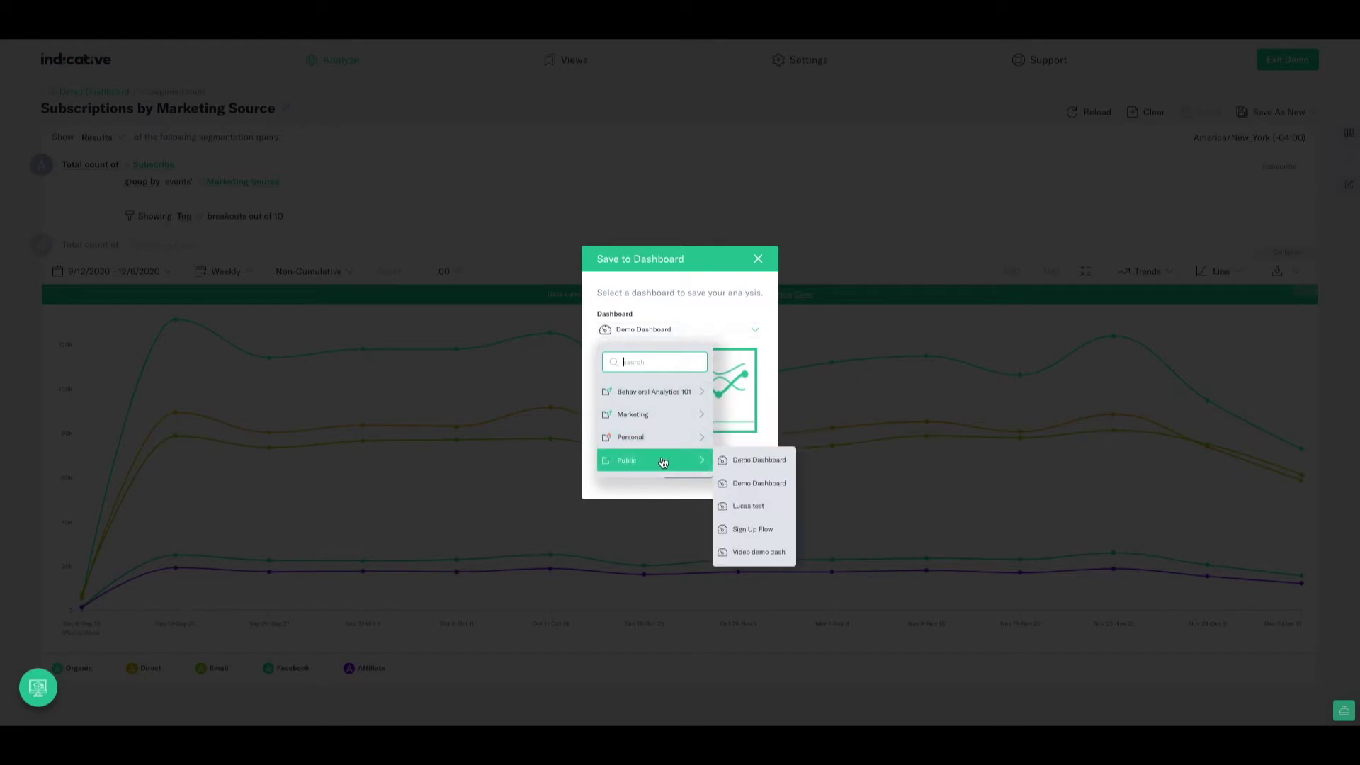
pyautogui.click(757, 552)
pyautogui.click(742, 466)
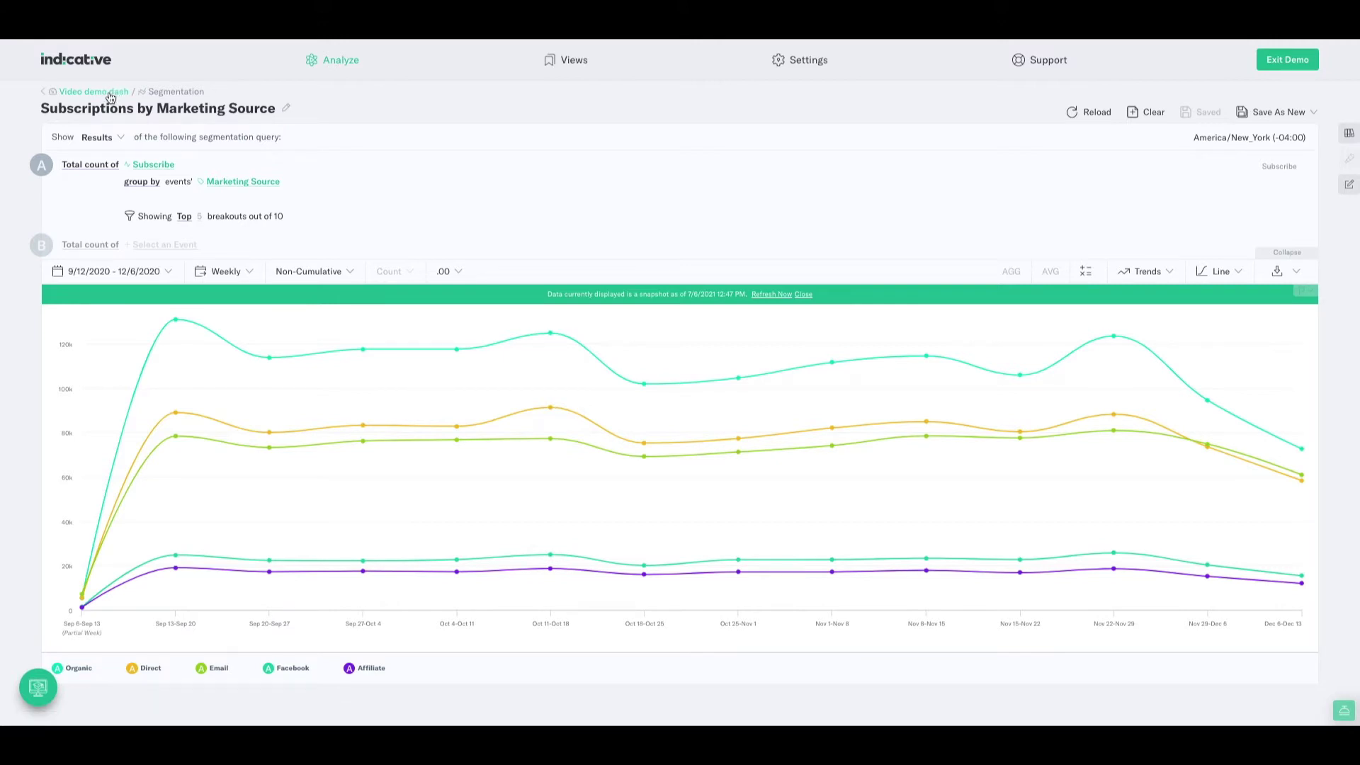
# - Open Video Demo Dash from the Public folder to view its Subscriptions chart widget
pyautogui.click(566, 62)
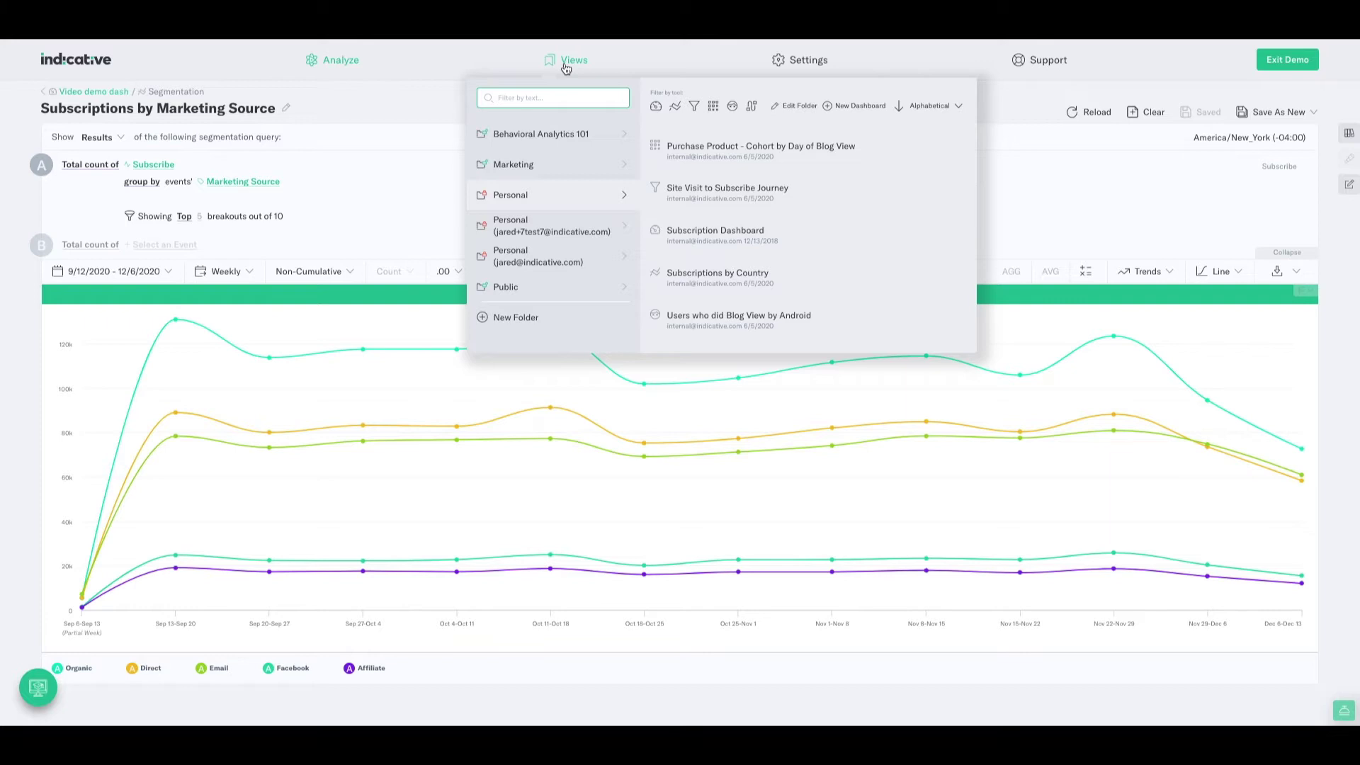
pyautogui.click(536, 292)
pyautogui.scroll(-5, 744, 283)
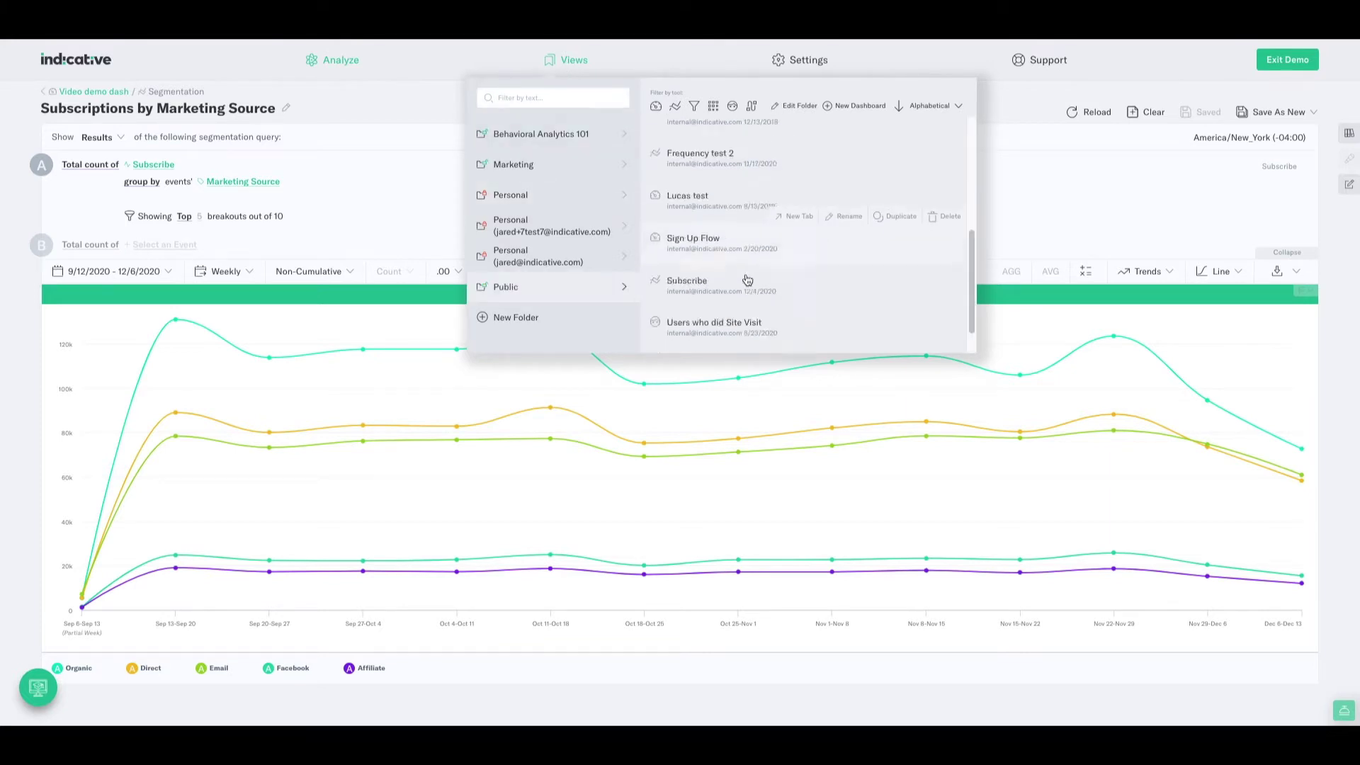
pyautogui.click(749, 333)
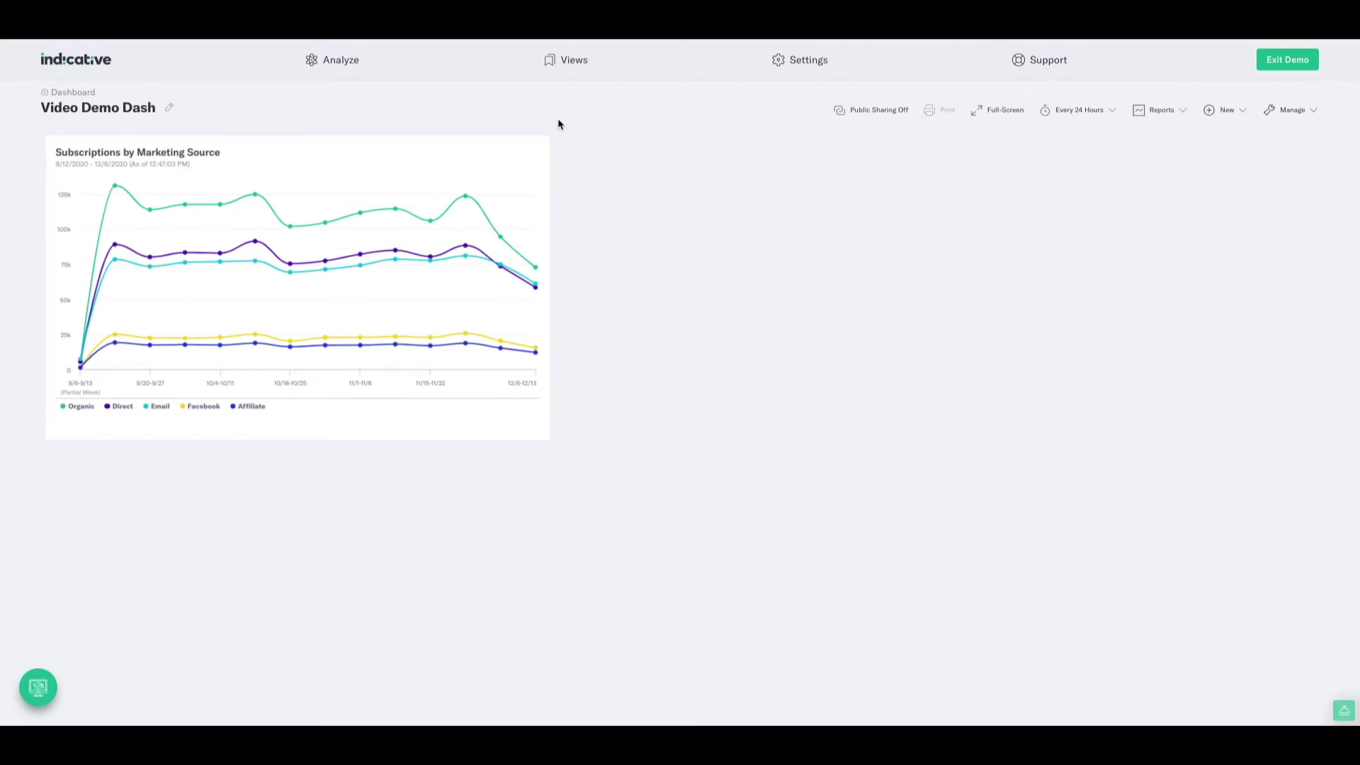
# - Open the Public Demo Dashboard and scroll down to PetCam Feature Analysis and CTR %
pyautogui.click(571, 62)
pyautogui.click(516, 291)
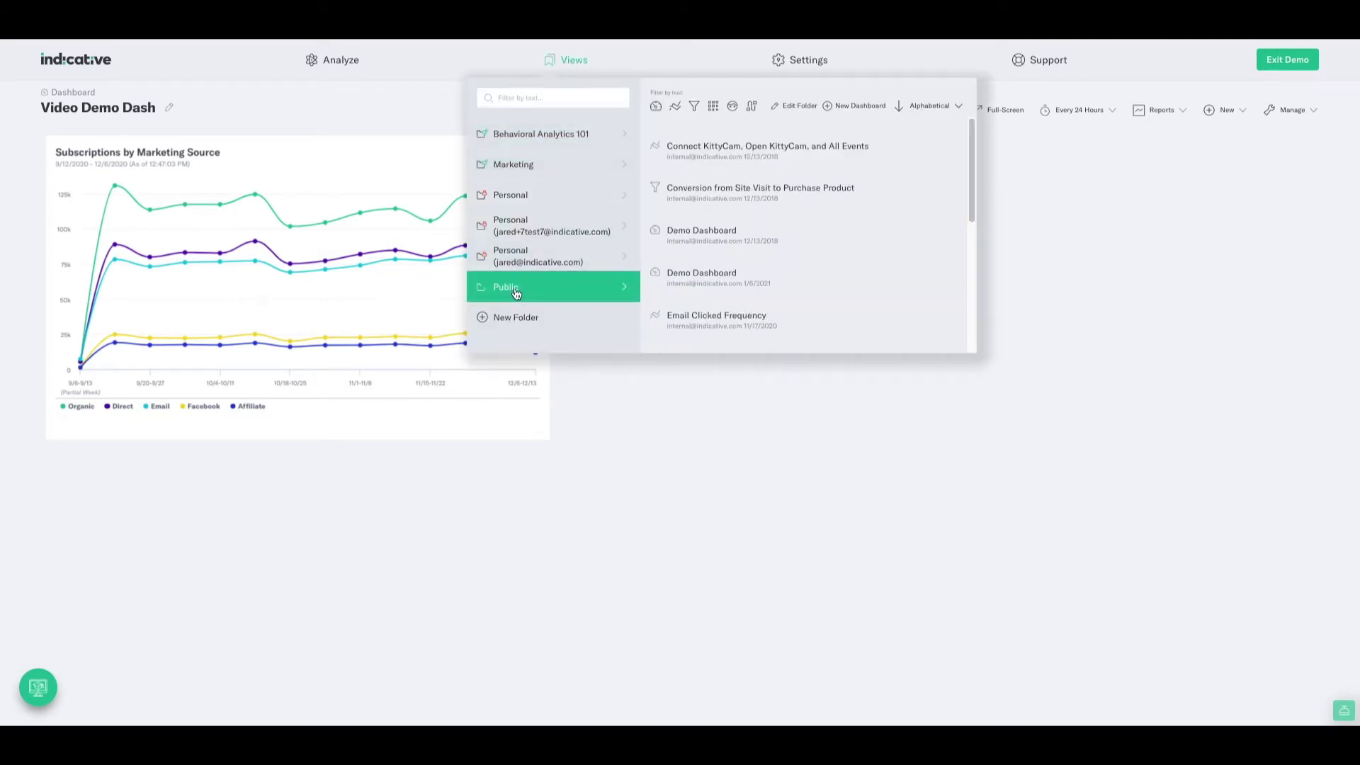
pyautogui.click(748, 239)
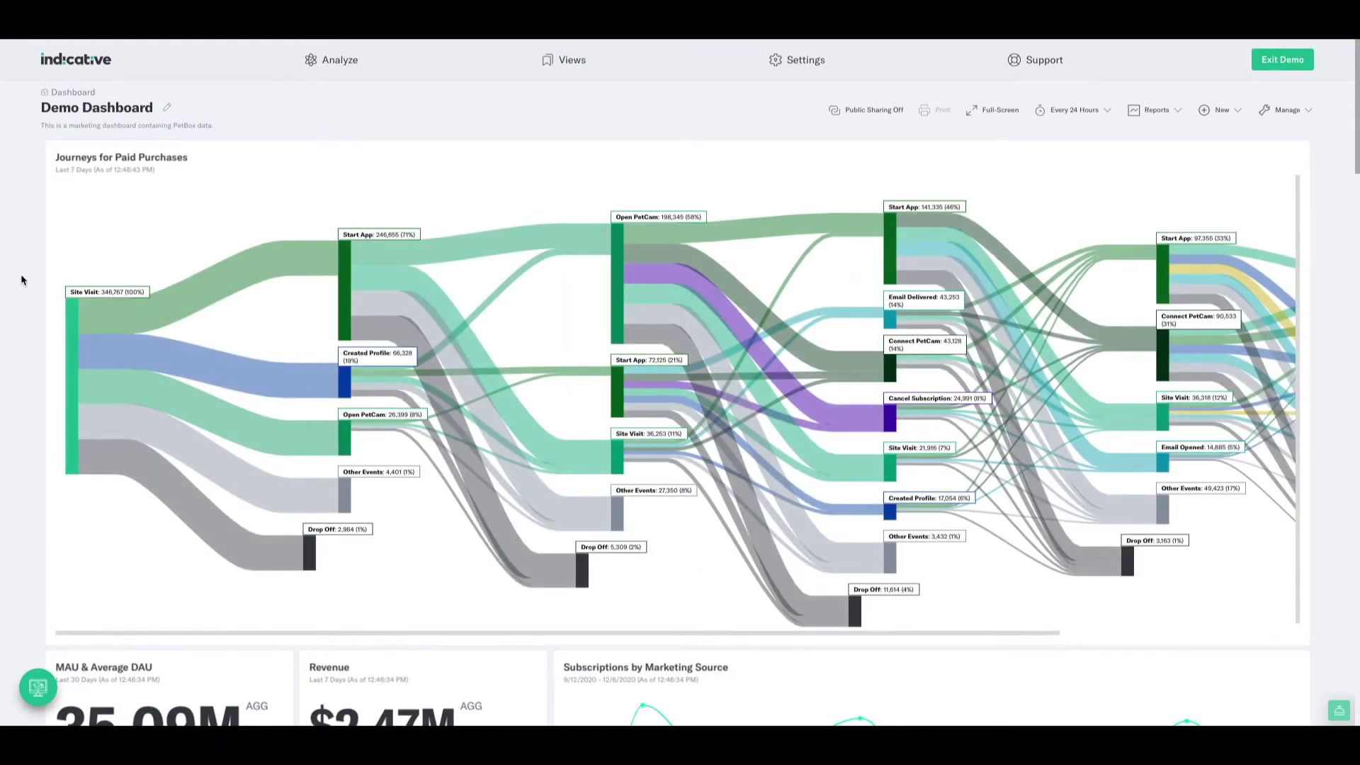
pyautogui.scroll(-10, 26, 290)
pyautogui.scroll(-4, 28, 301)
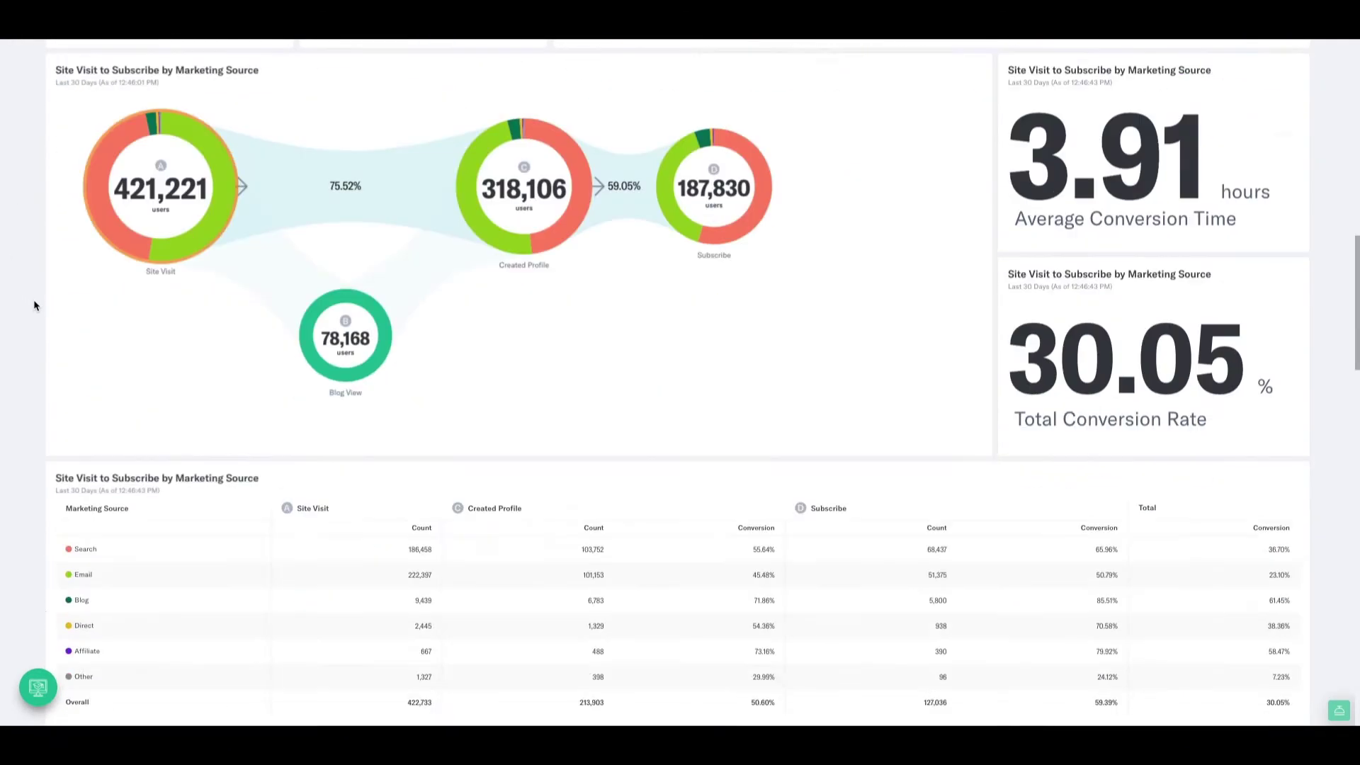
pyautogui.scroll(-13, 35, 306)
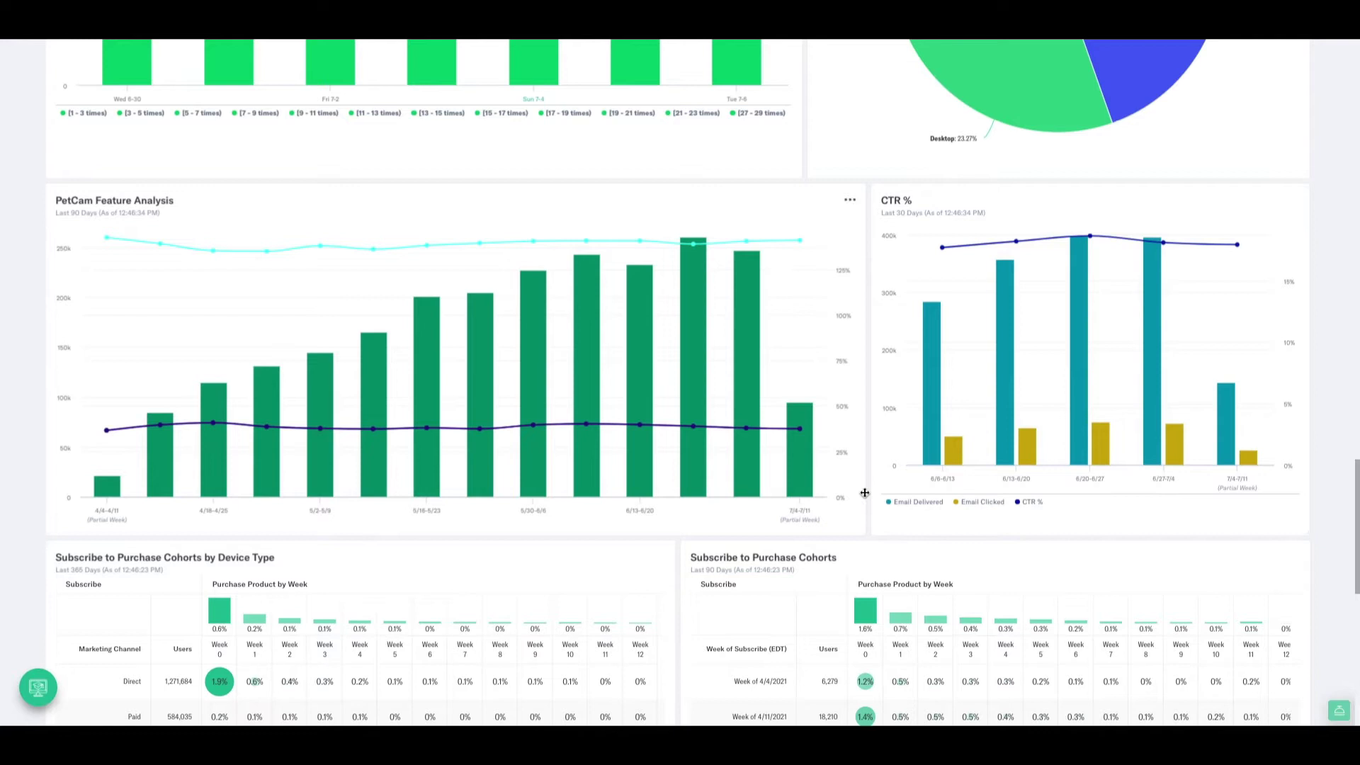
# - Place PetCam Feature Analysis beside CTR % and widen it to fill the row
pyautogui.moveTo(865, 532); pyautogui.dragTo(675, 535)
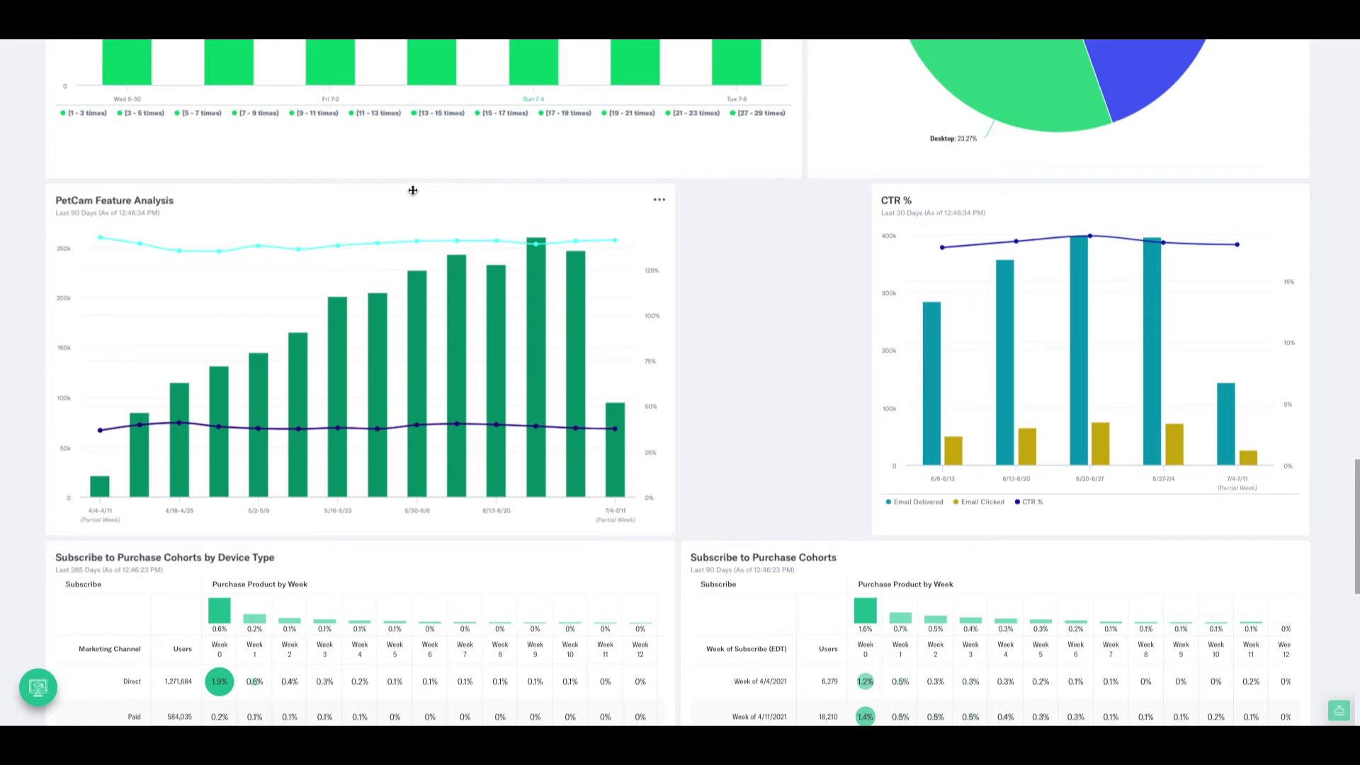
pyautogui.moveTo(413, 190); pyautogui.dragTo(1108, 186)
pyautogui.moveTo(1065, 550); pyautogui.dragTo(253, 194)
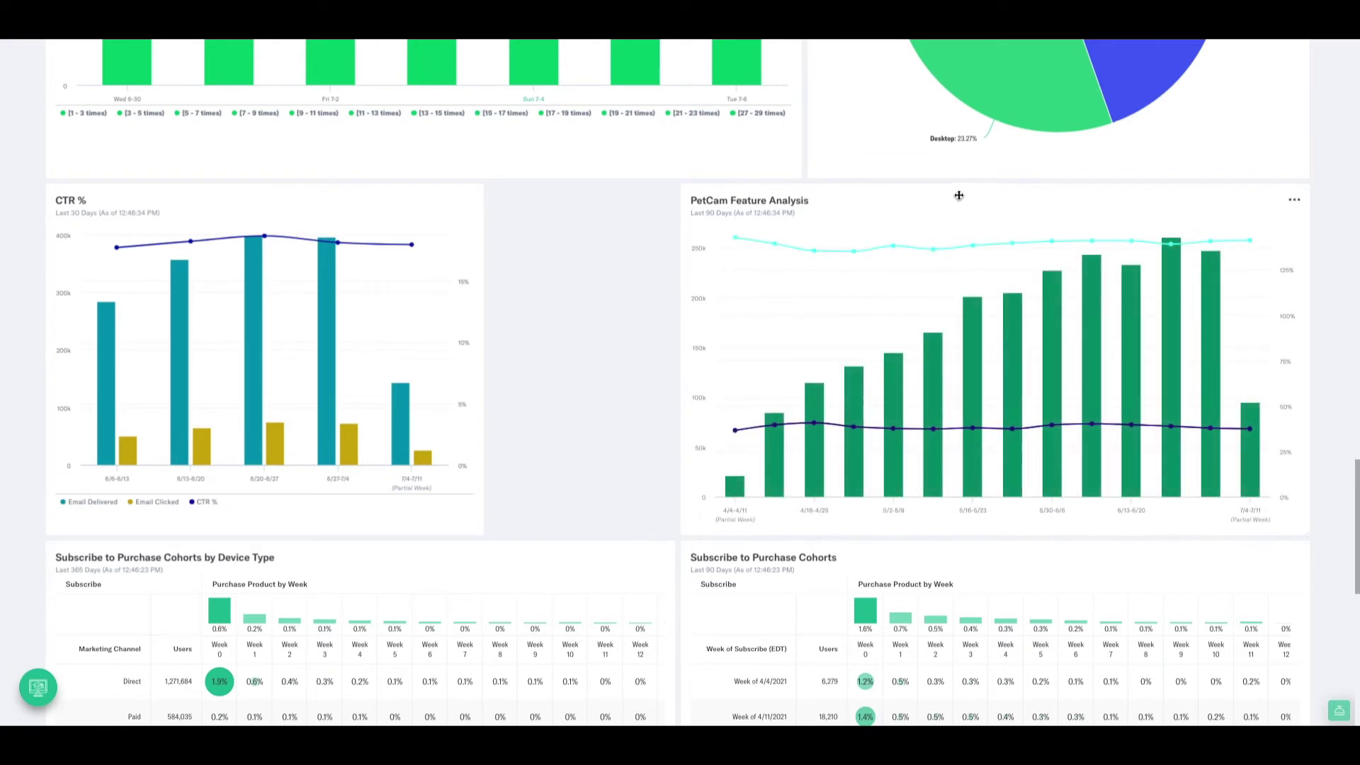
pyautogui.moveTo(959, 195); pyautogui.dragTo(786, 192)
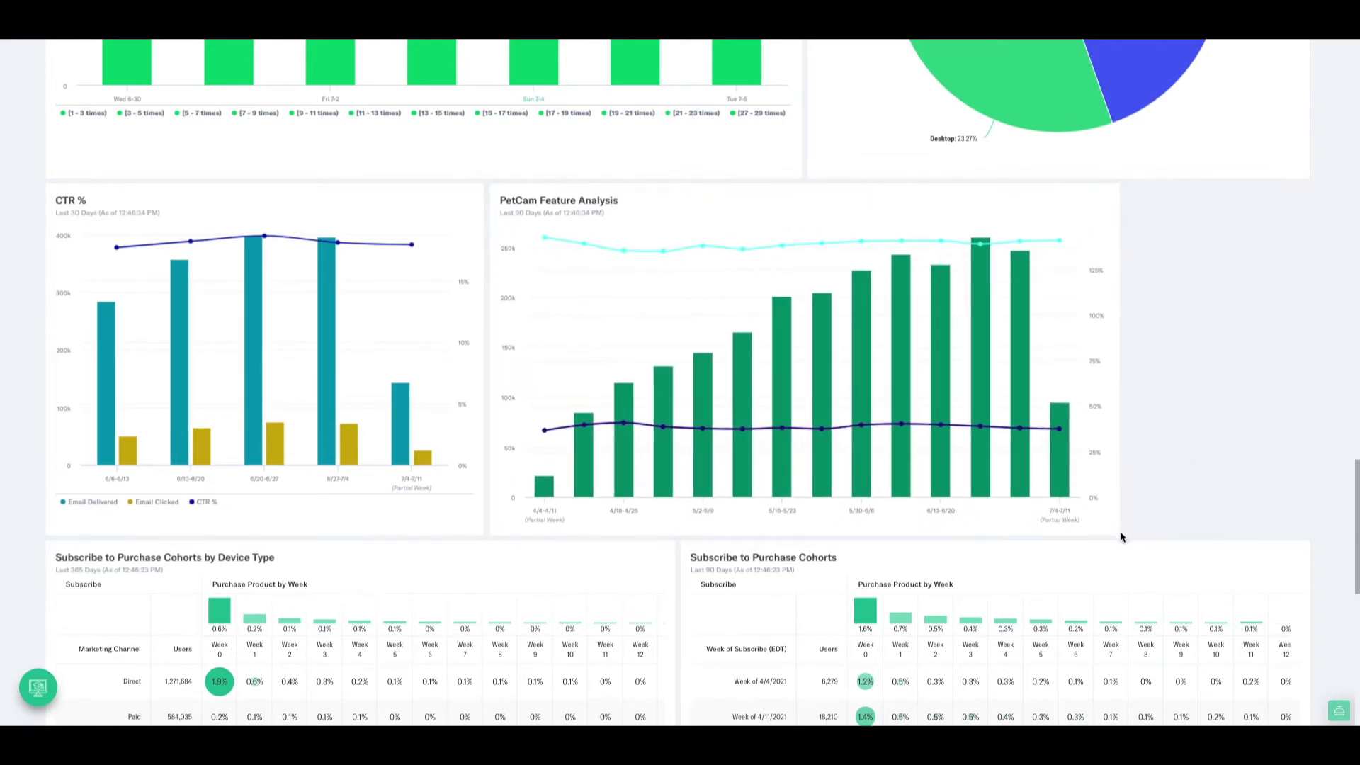
pyautogui.moveTo(1118, 533); pyautogui.dragTo(1310, 536)
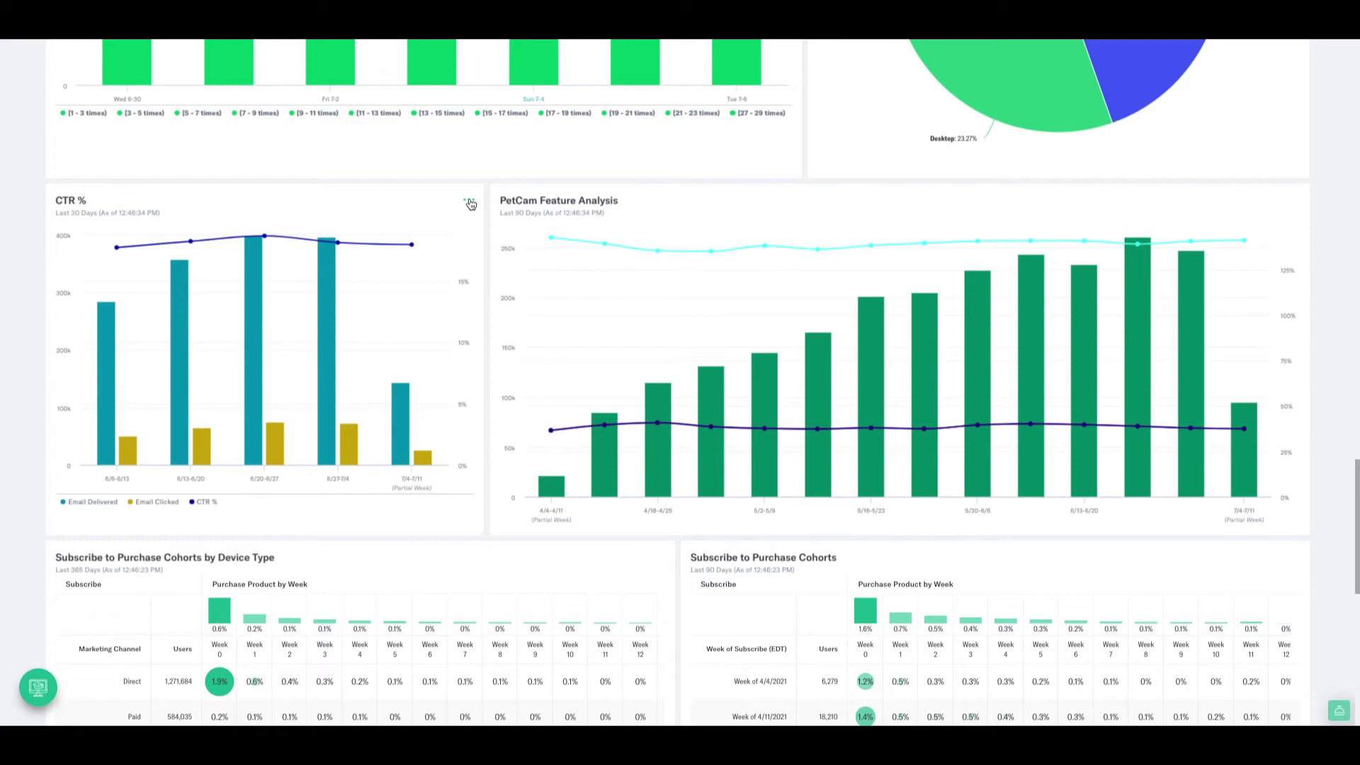
pyautogui.click(470, 204)
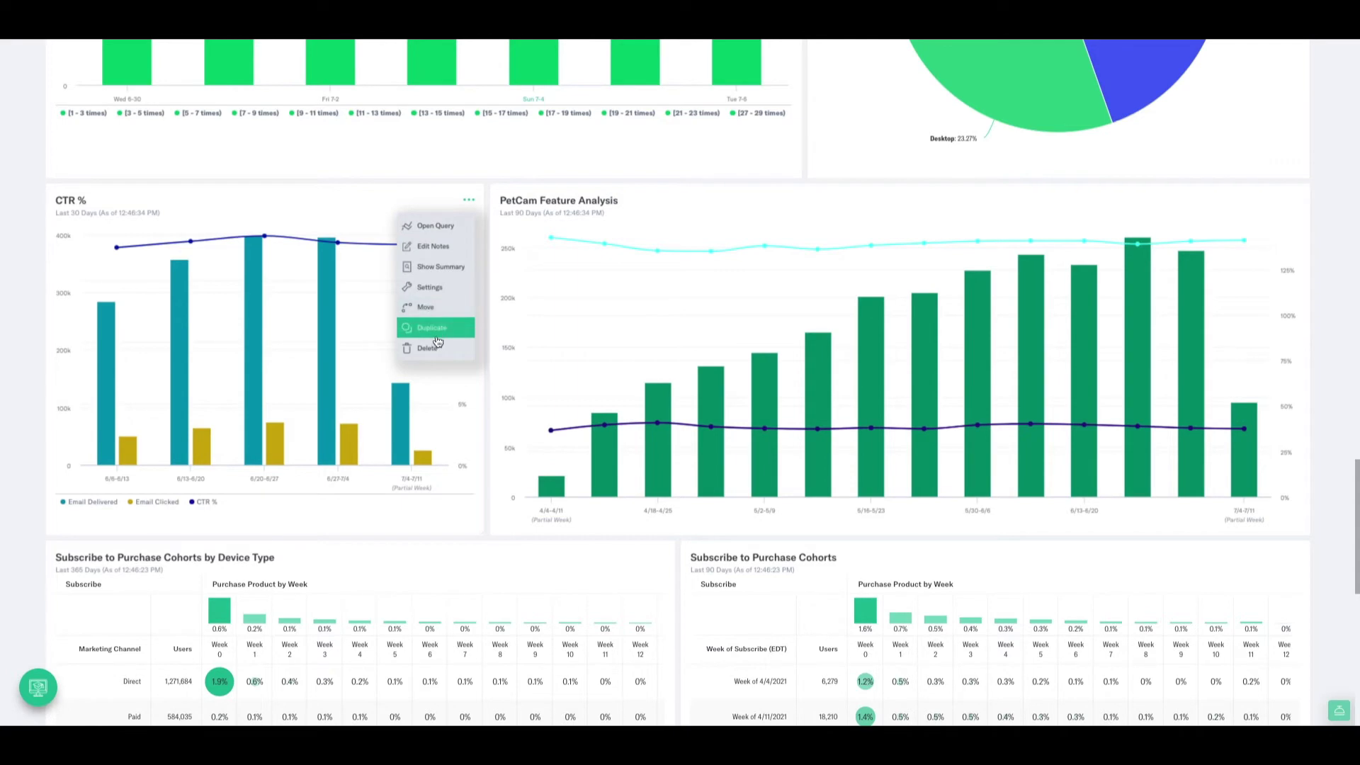
pyautogui.scroll(20, 638, 356)
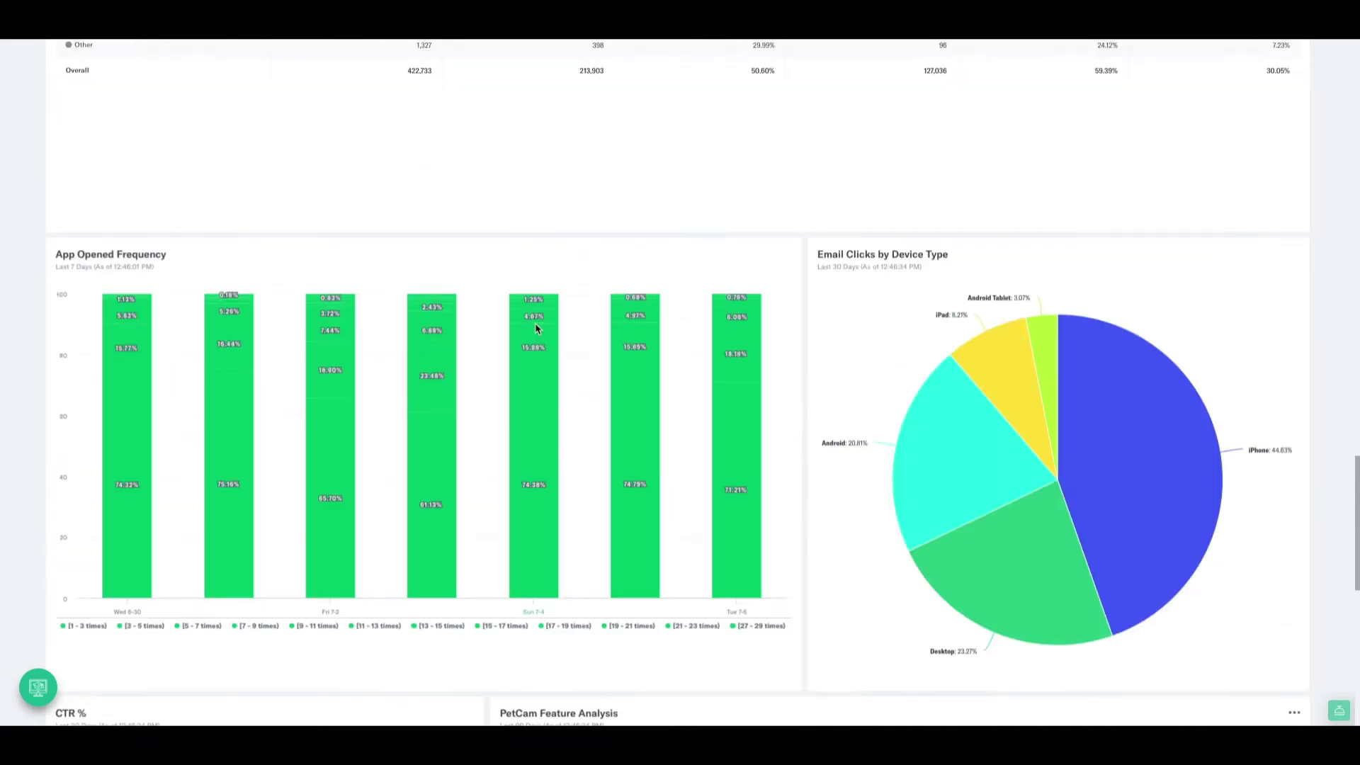
# - Scroll to the dashboard top, try Public Sharing, and close the dashboard settings
pyautogui.scroll(3, 638, 357)
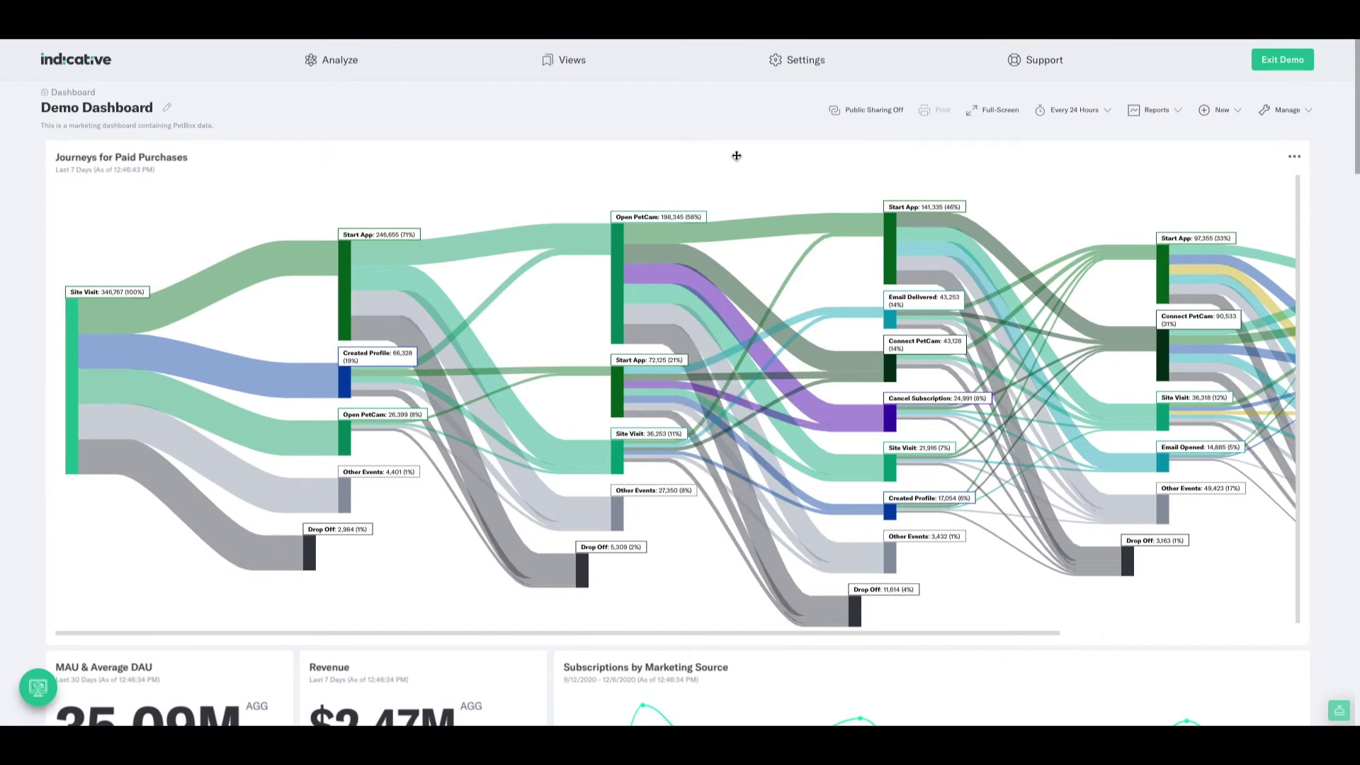
pyautogui.click(882, 111)
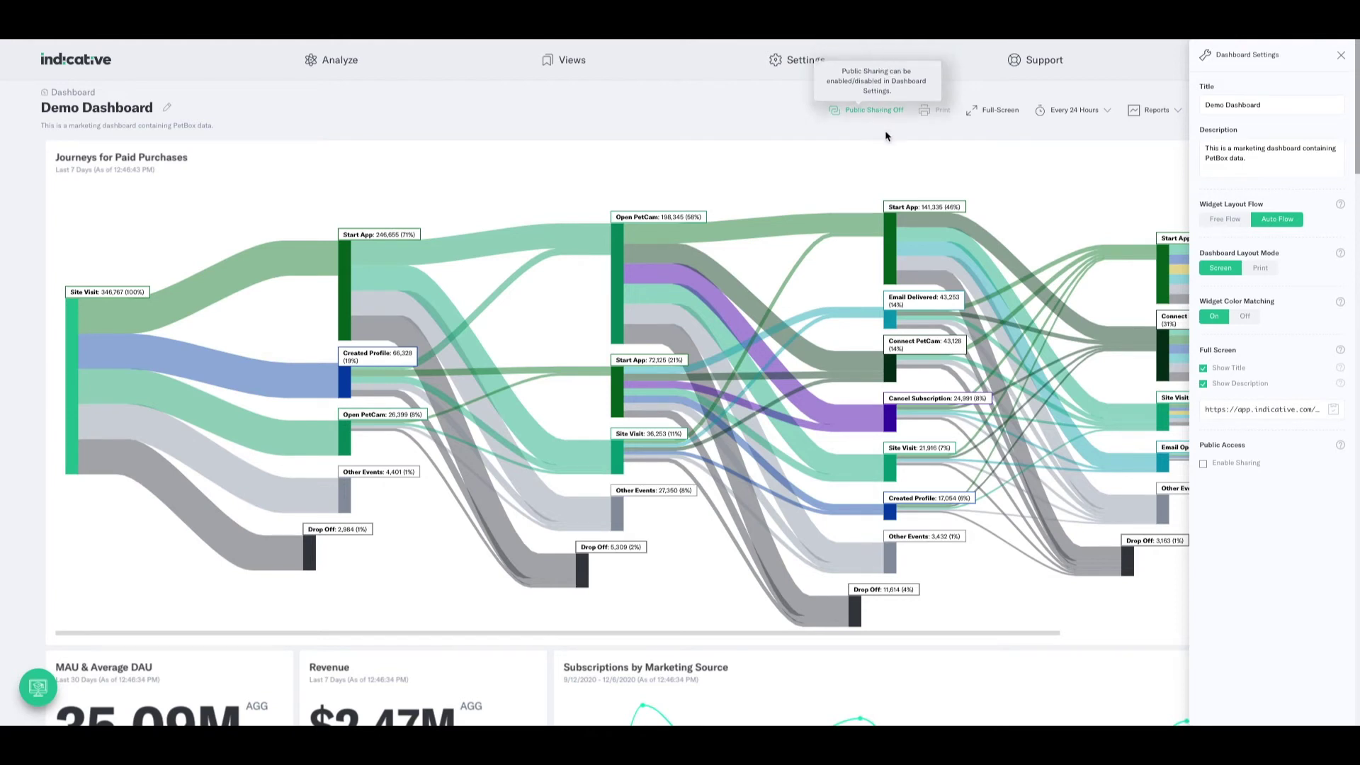
pyautogui.click(885, 134)
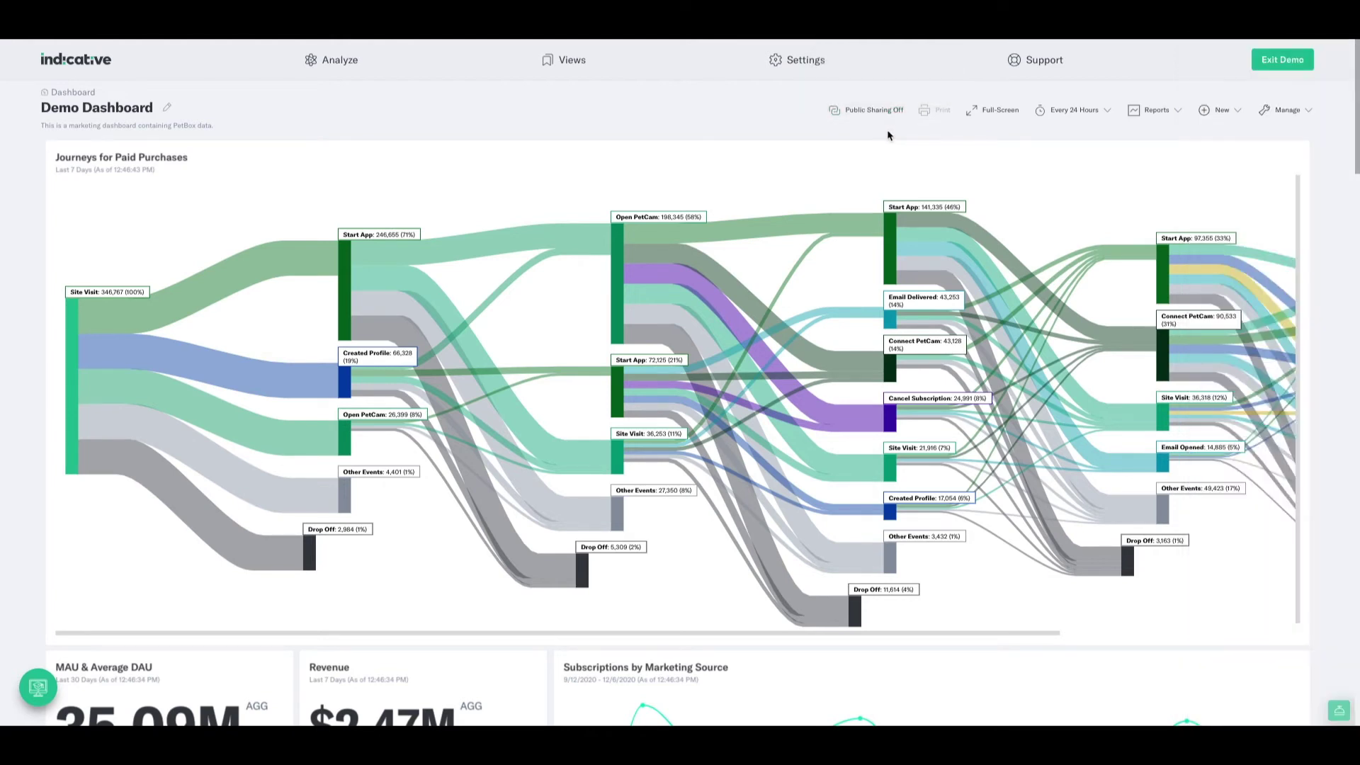
# - Enable public sharing for Demo Dashboard in its Dashboard Settings
pyautogui.click(1302, 113)
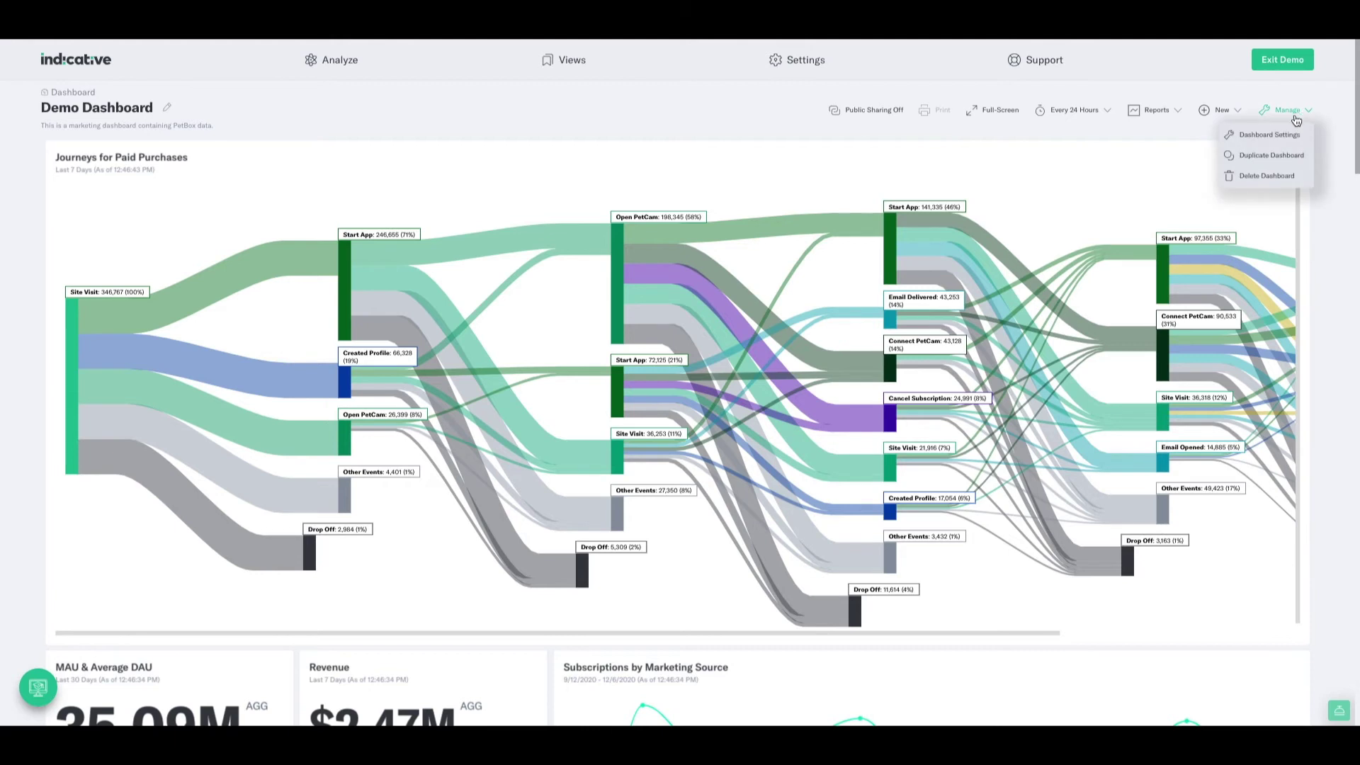
pyautogui.click(1282, 135)
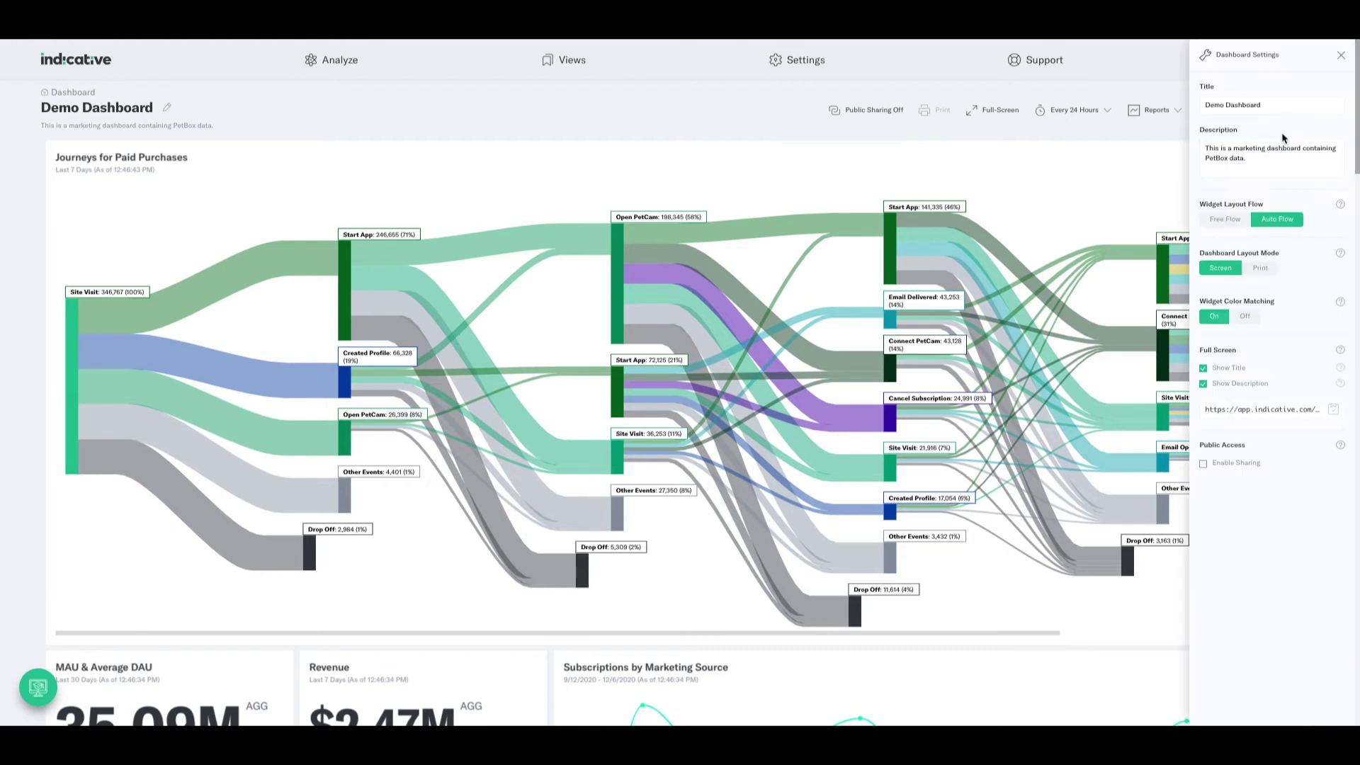
pyautogui.click(1204, 467)
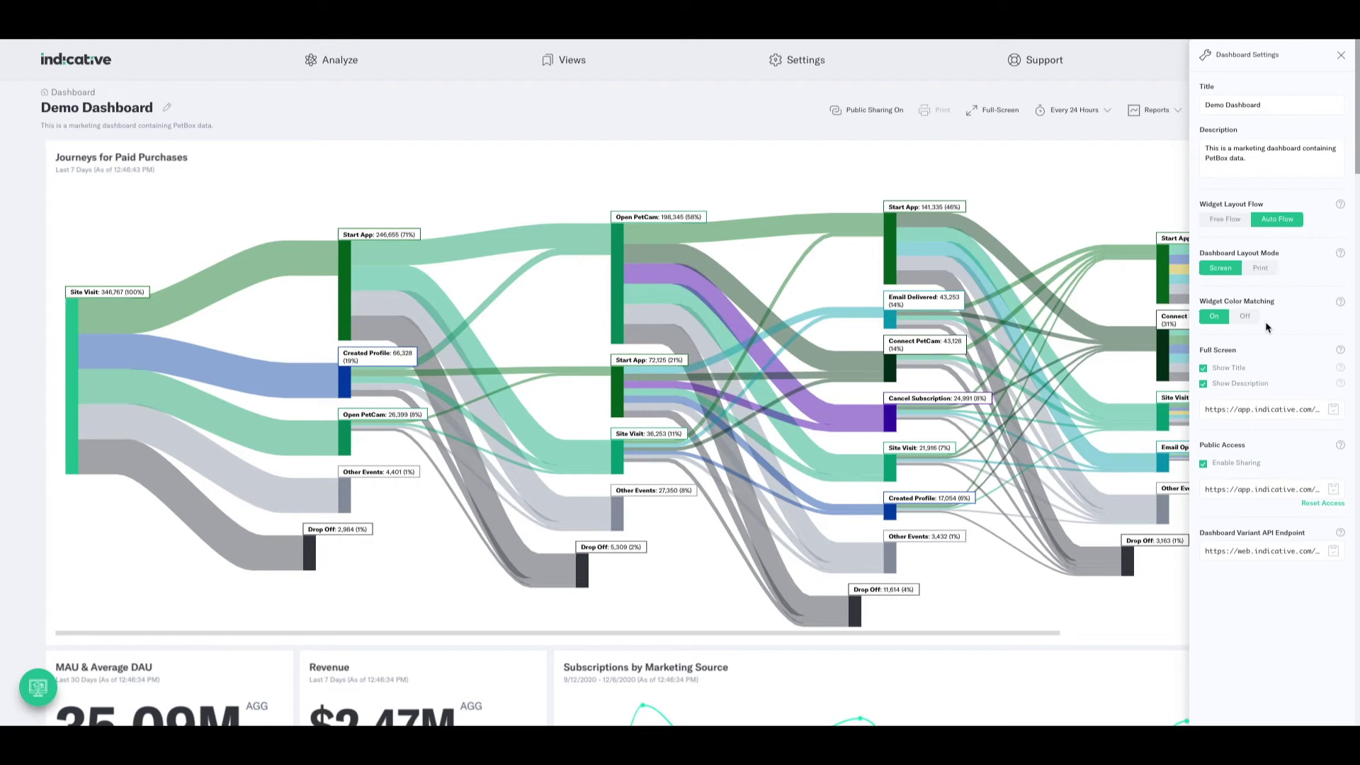
# - Select the Demo Dashboard title and description text in the settings panel
pyautogui.click(1284, 104)
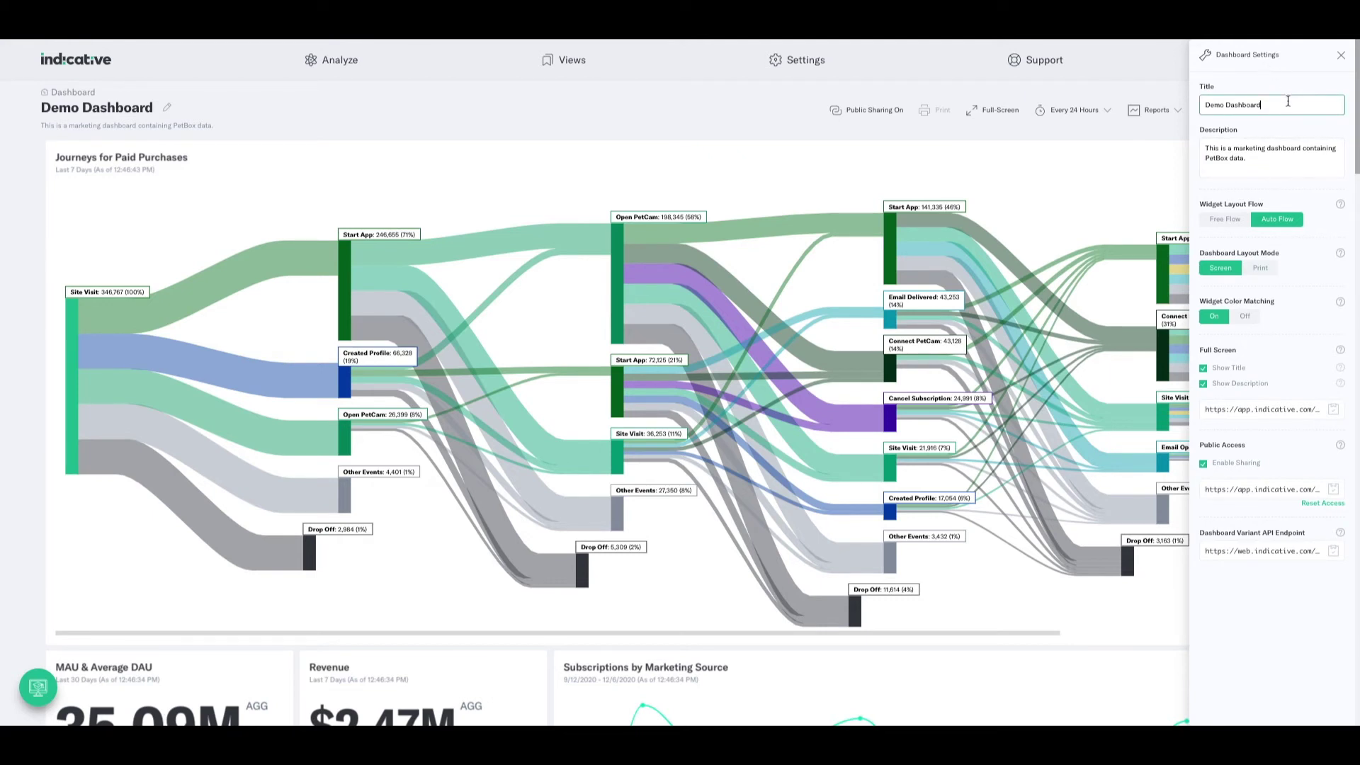
pyautogui.moveTo(1288, 101); pyautogui.dragTo(1202, 108)
pyautogui.click(1258, 159)
pyautogui.moveTo(1258, 159); pyautogui.dragTo(1199, 145)
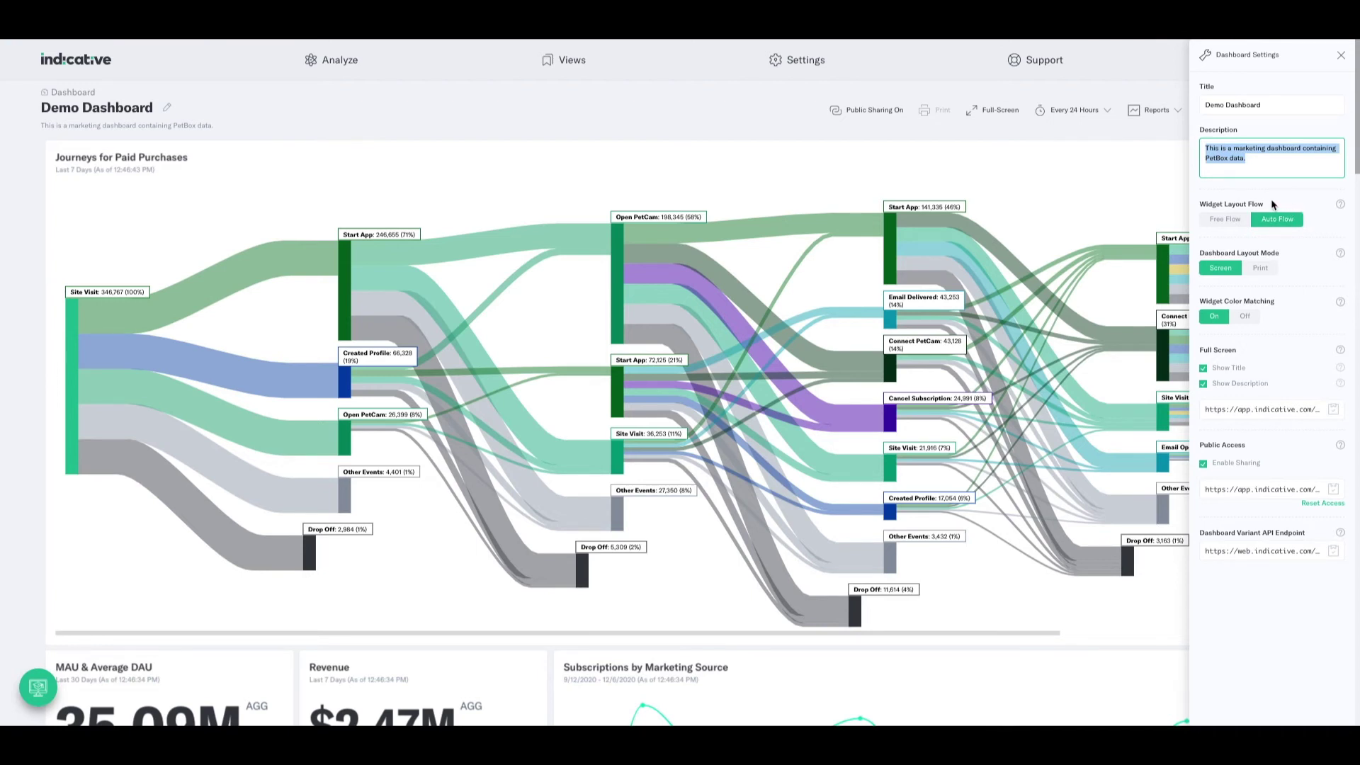
pyautogui.moveTo(1340, 205)
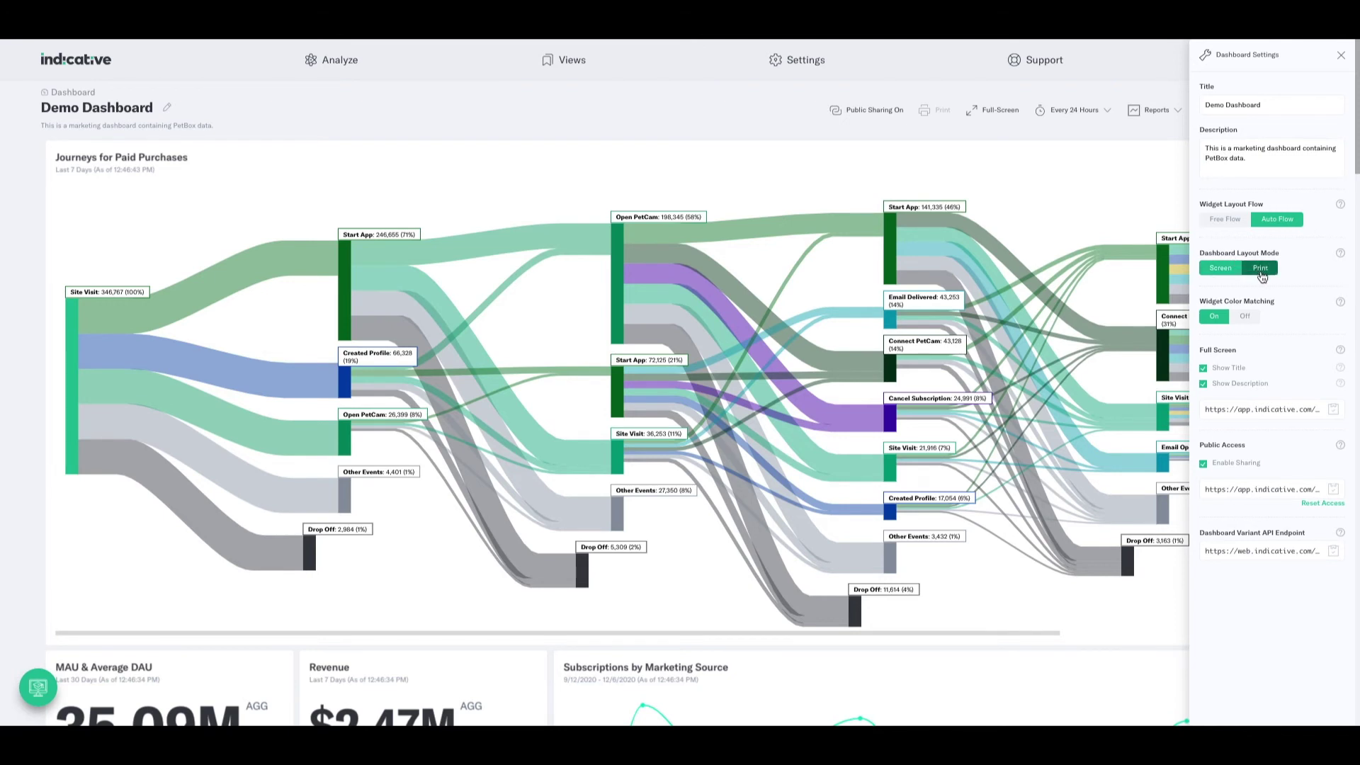
# - Switch Demo Dashboard to Print layout and shorten the Journeys for Paid Purchases widget
pyautogui.click(1261, 272)
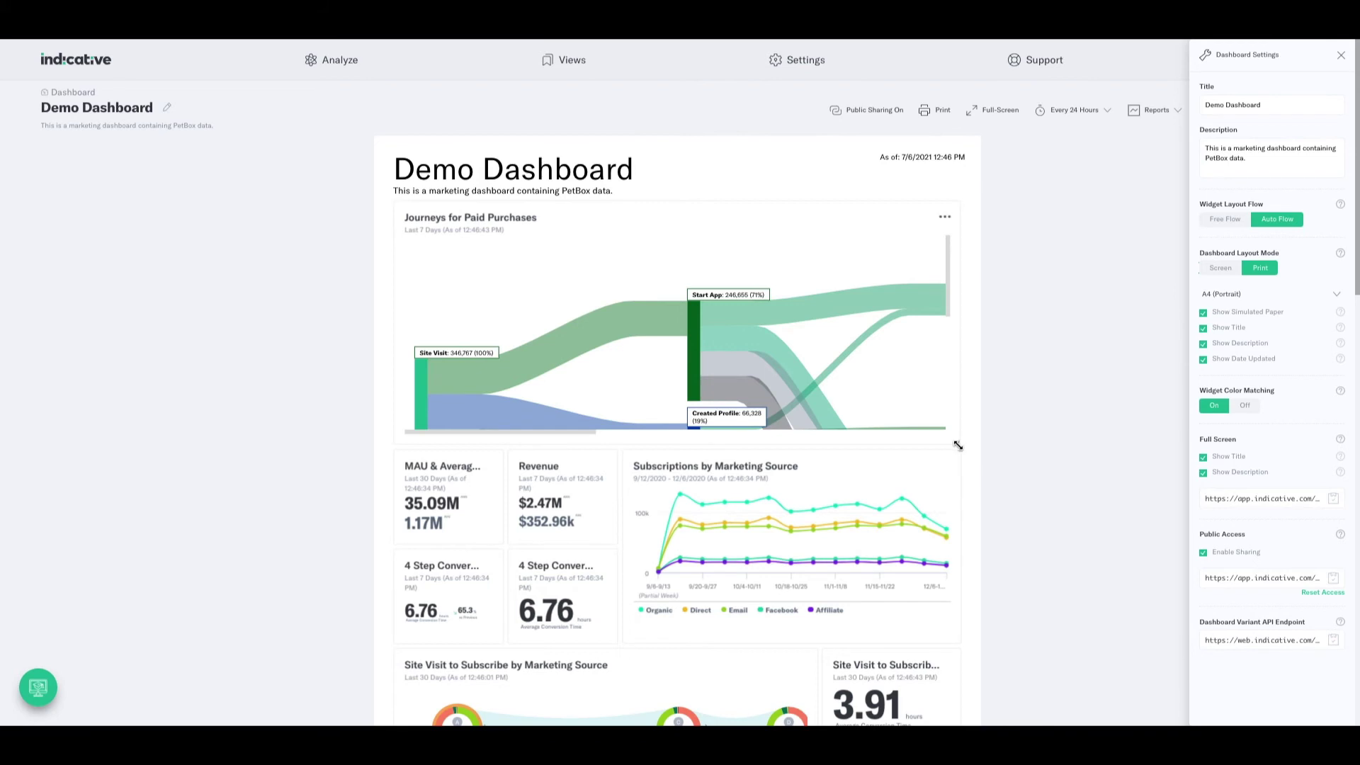
pyautogui.moveTo(957, 444)
pyautogui.mouseDown()
pyautogui.moveTo(877, 425)
pyautogui.moveTo(956, 425)
pyautogui.mouseUp()
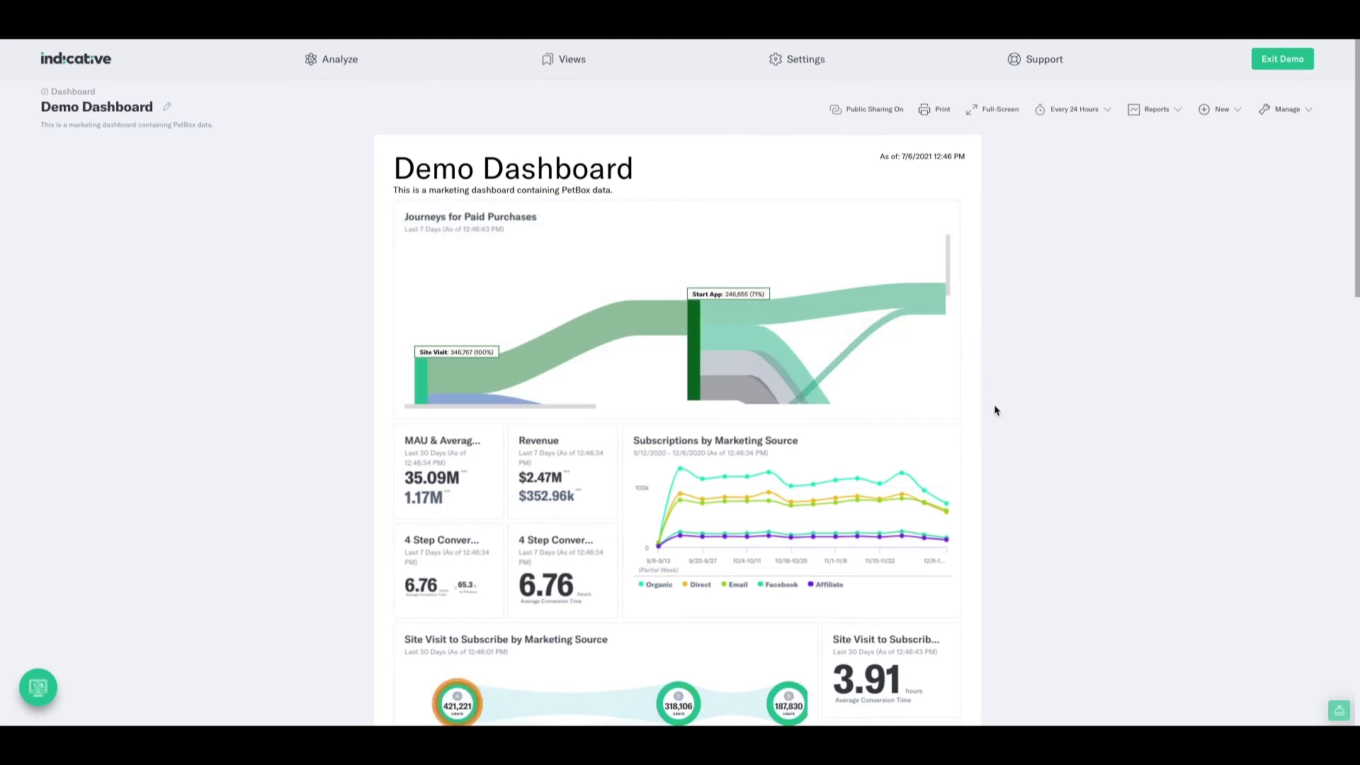
pyautogui.scroll(-7, 992, 409)
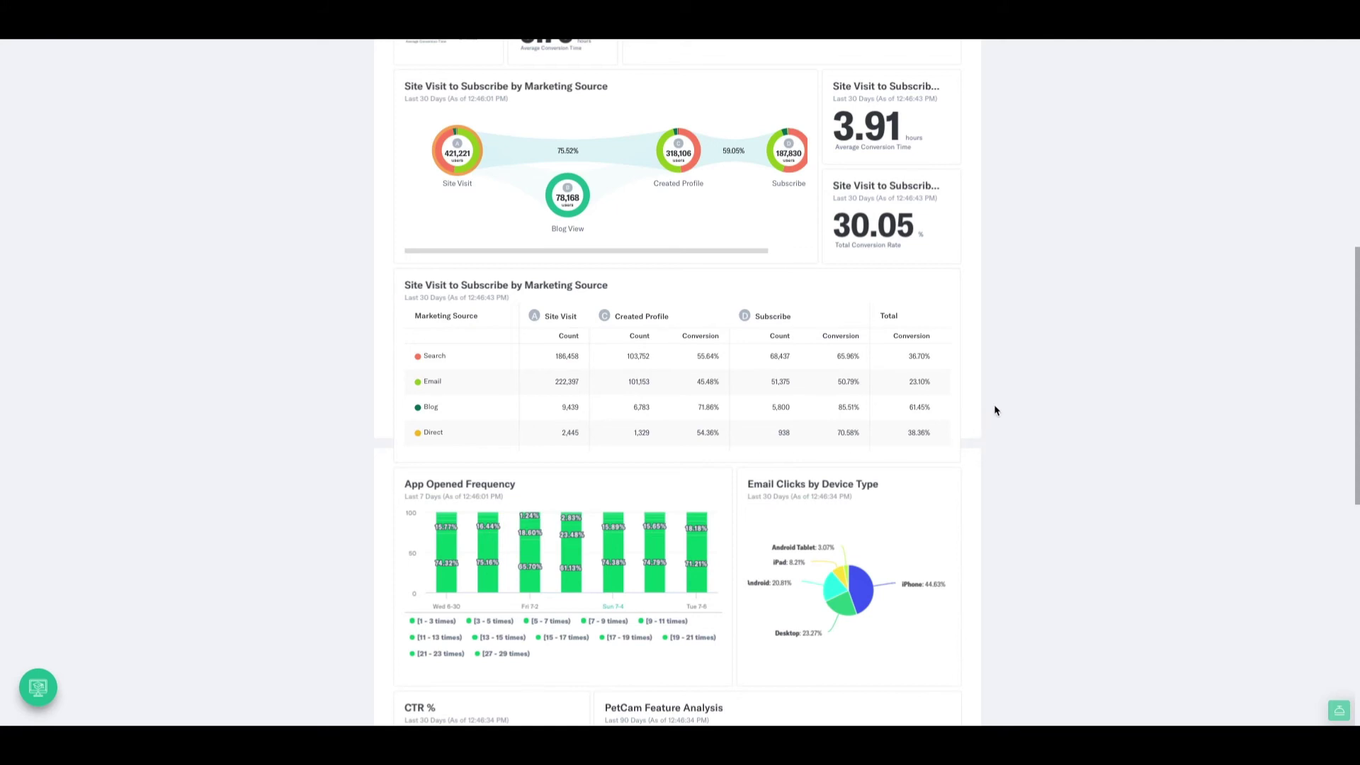
pyautogui.scroll(10, 1021, 399)
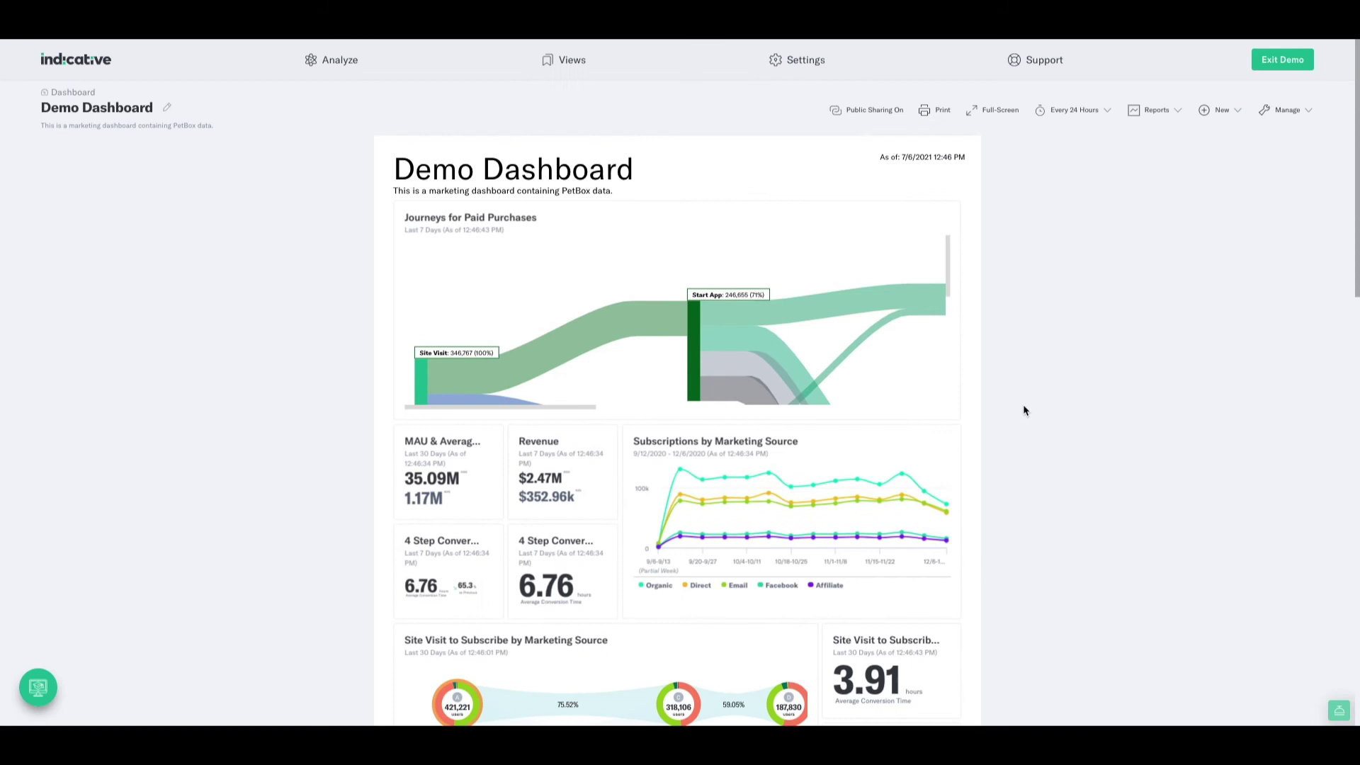
# - Open Dashboard Settings and view the Widget Color Matching help tip
pyautogui.click(1286, 110)
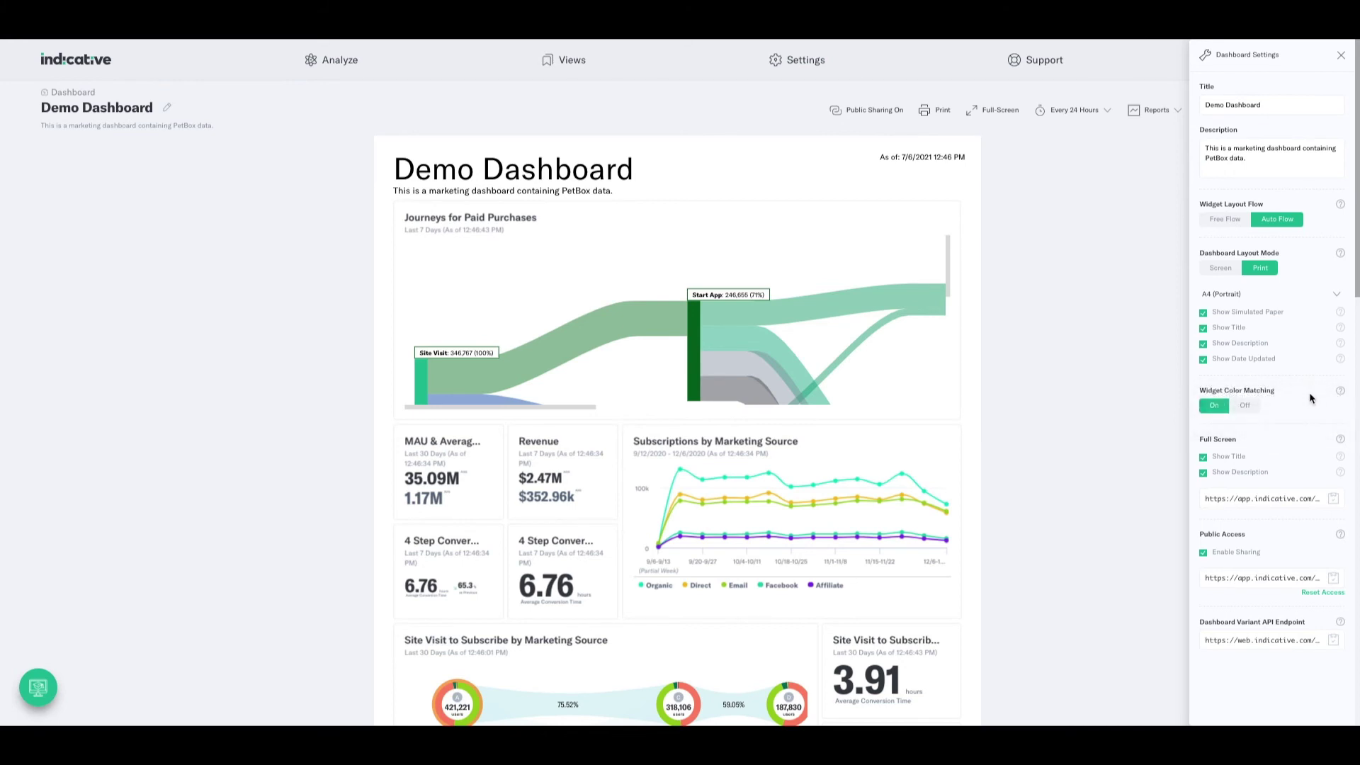
pyautogui.moveTo(1339, 392)
# - Close the dashboard settings and start a new scheduled report from the Reports menu
pyautogui.click(1341, 55)
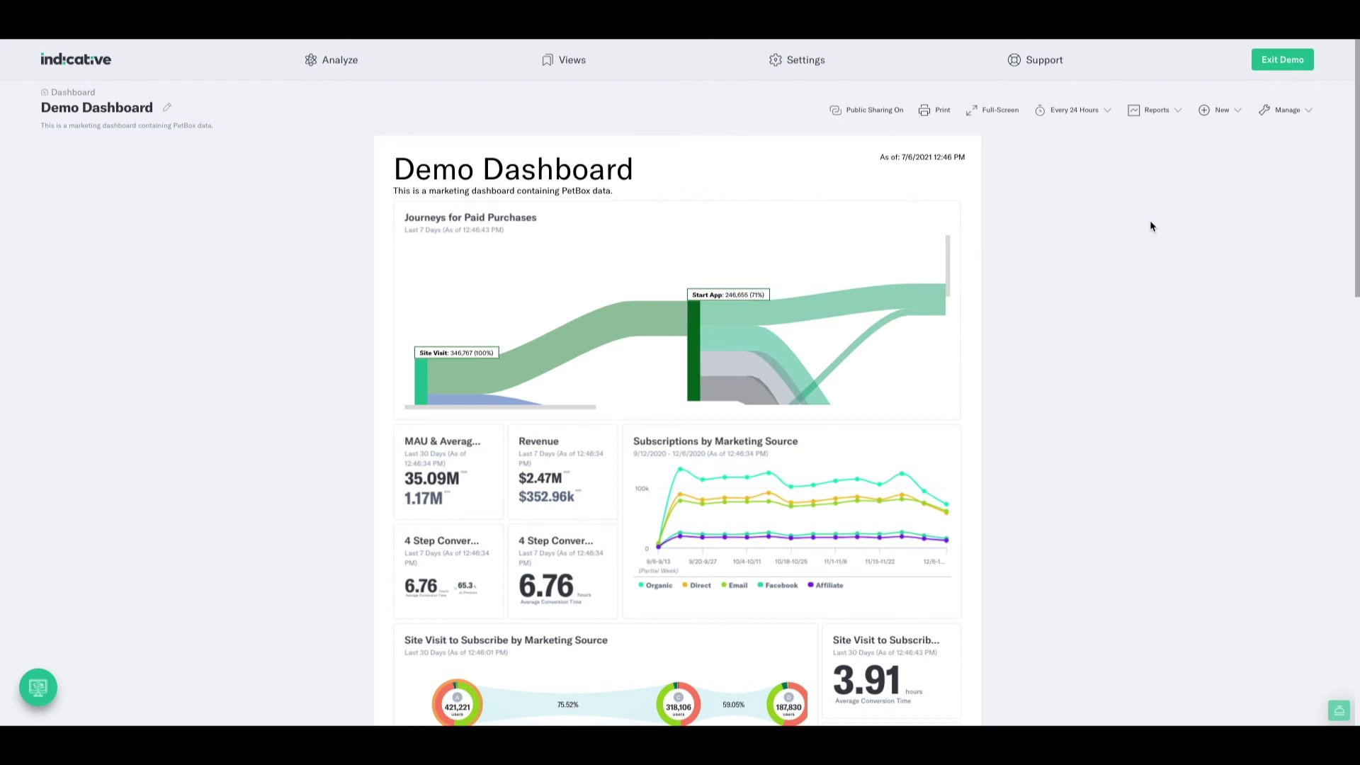
pyautogui.click(1165, 111)
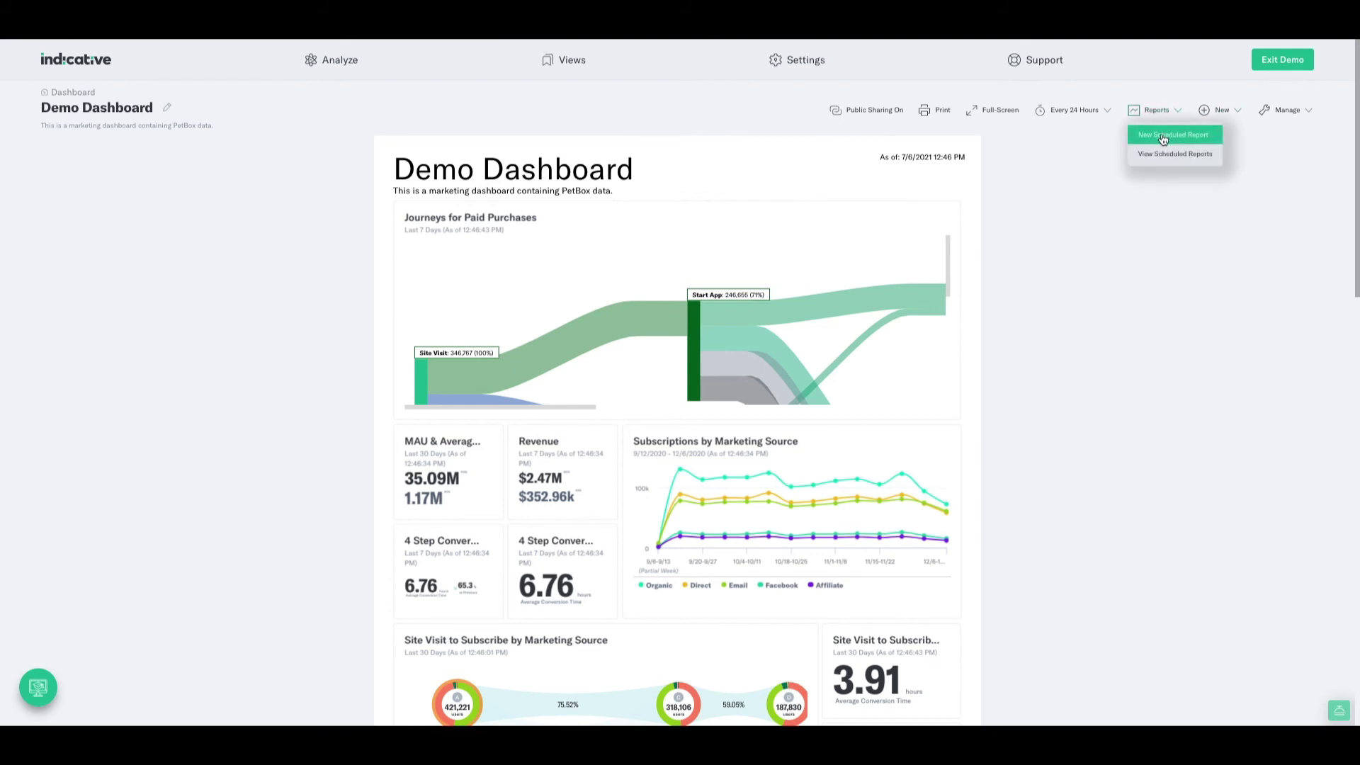
pyautogui.click(1165, 137)
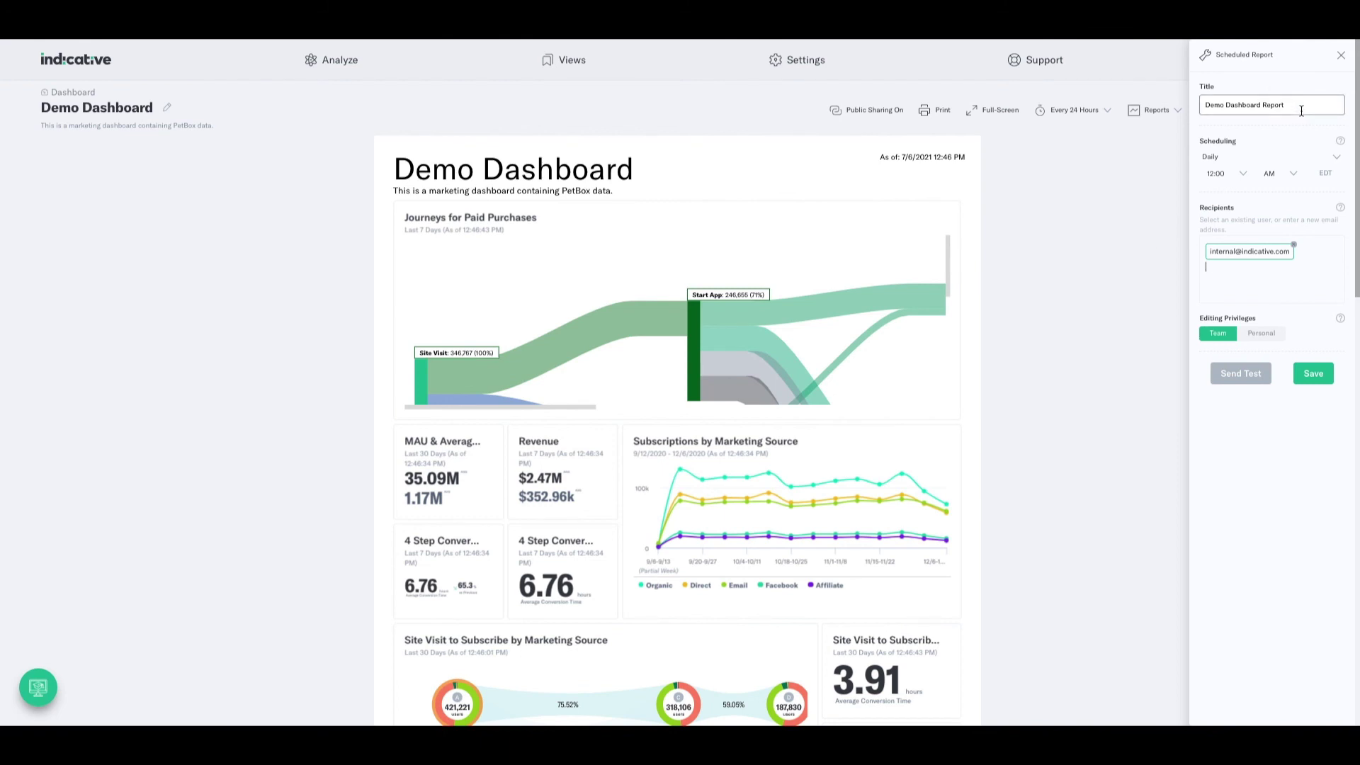
# - Keep the Demo Dashboard Report schedule at Daily, give Team editing privileges, and save
pyautogui.click(1256, 157)
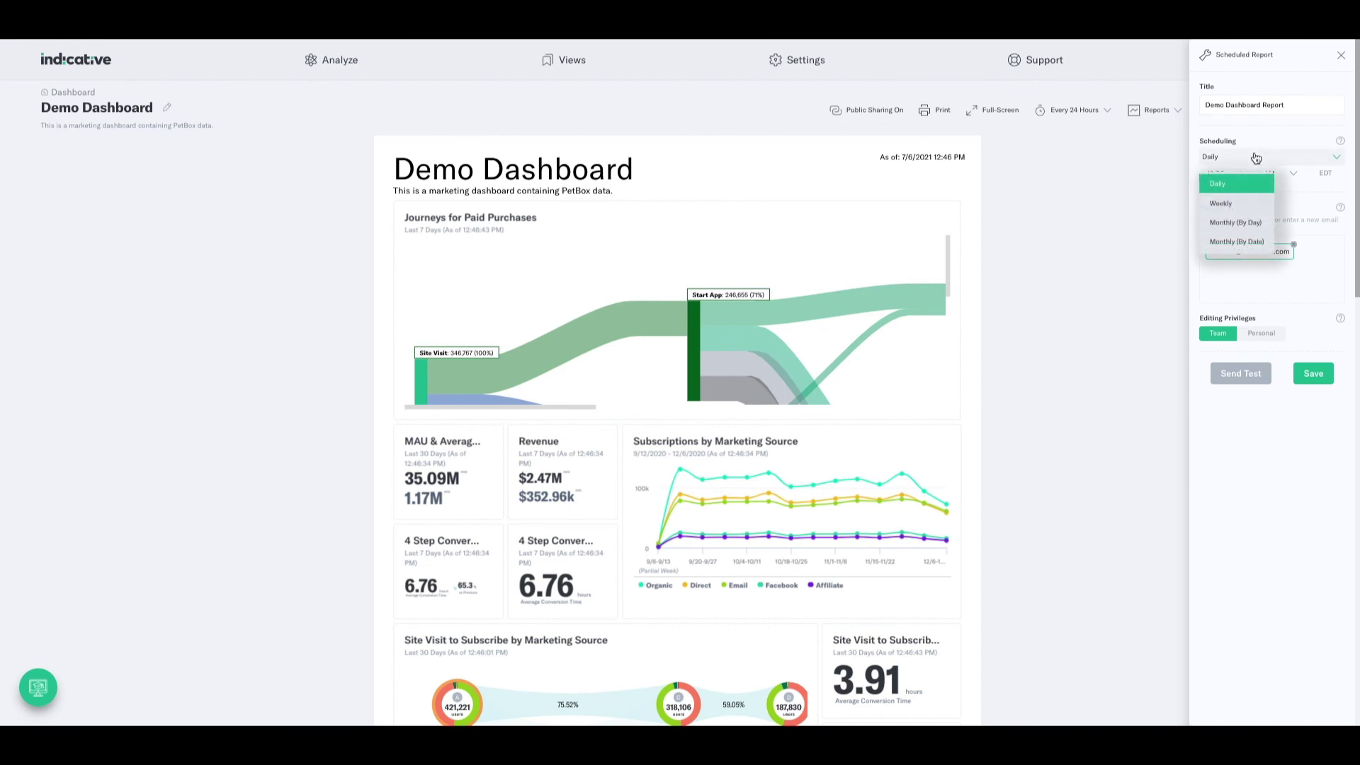
pyautogui.click(1256, 157)
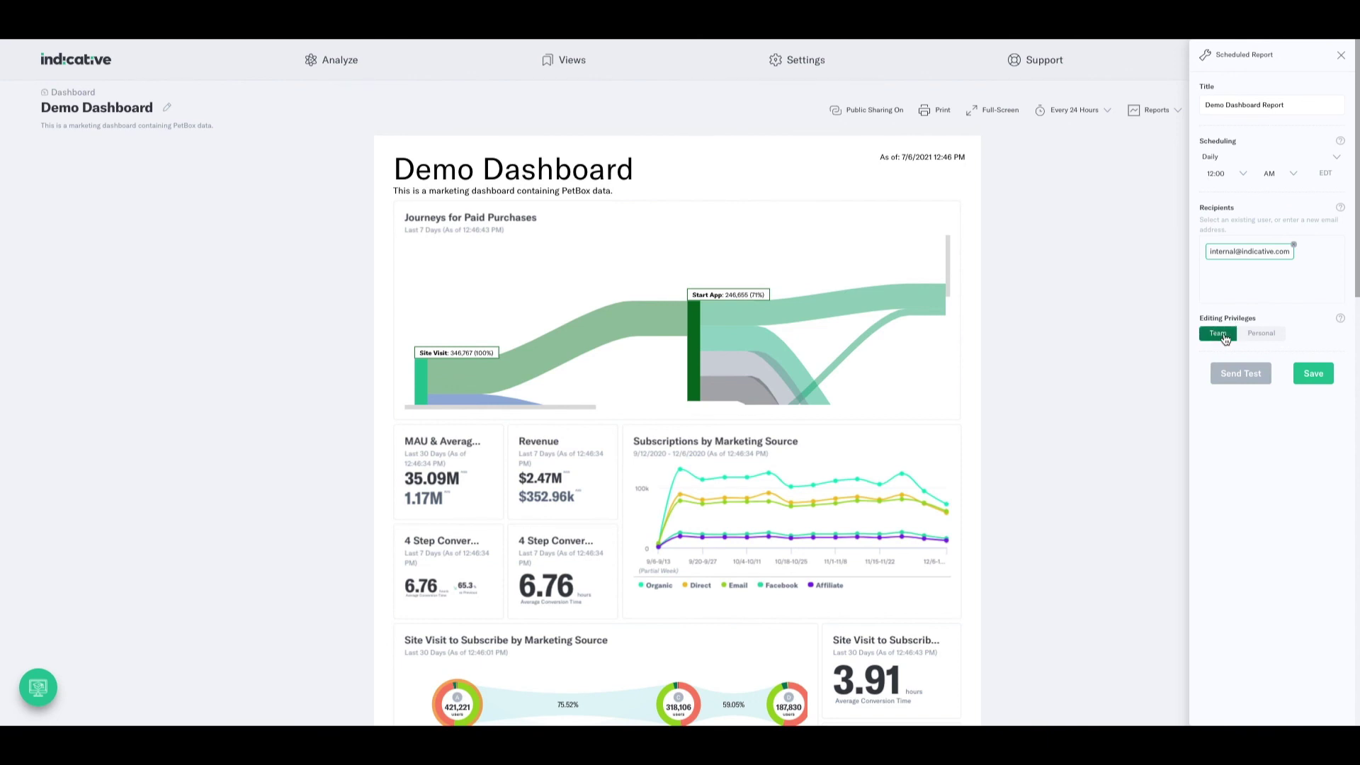
pyautogui.click(1262, 335)
pyautogui.click(1314, 375)
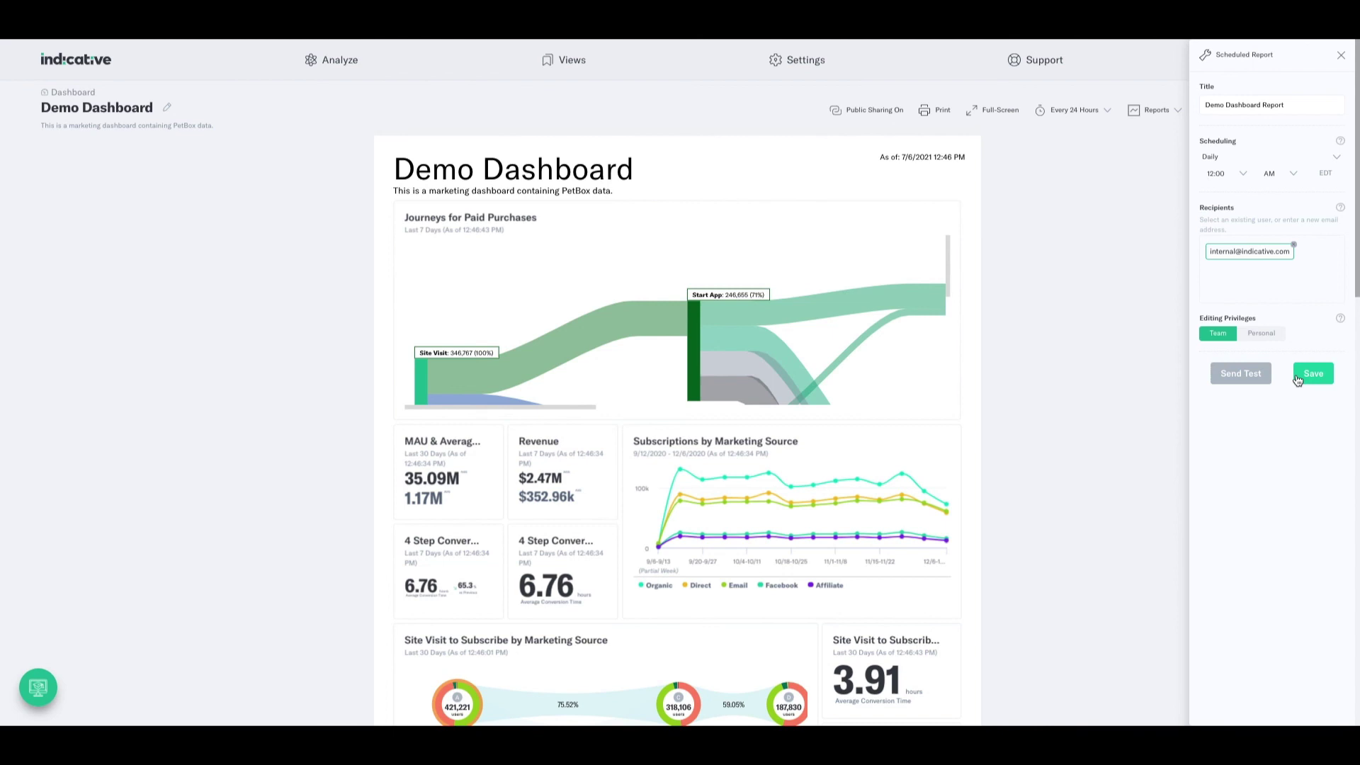